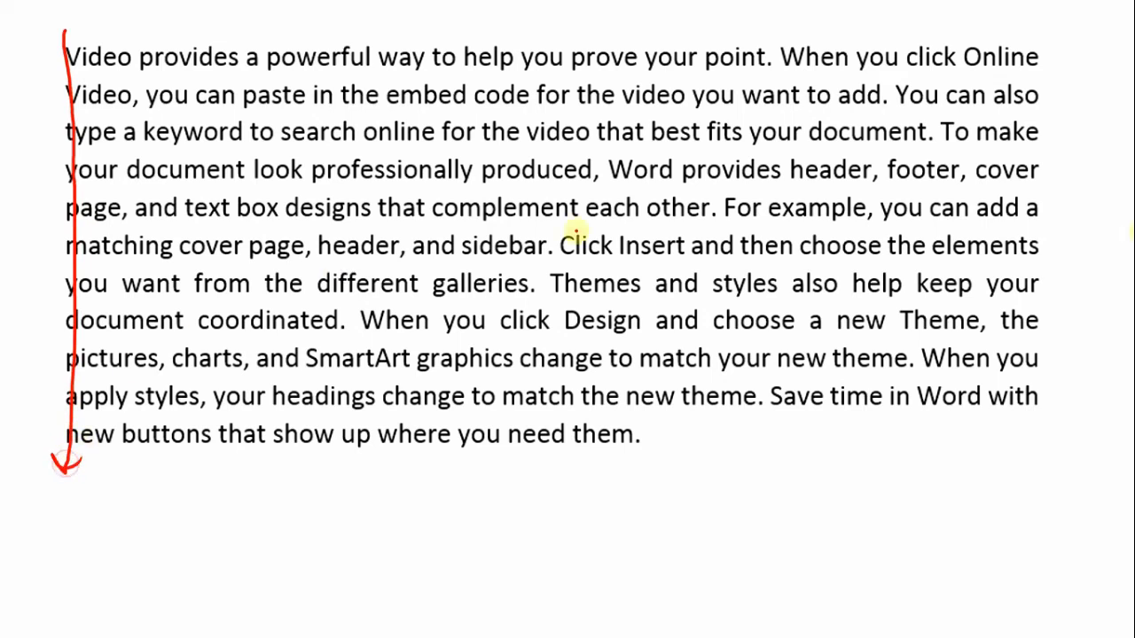
{"action": "mouse_move", "coordinate": [1035, 27]}
{"action": "left_mouse_down"}
{"action": "mouse_move", "coordinate": [1023, 431]}
{"action": "mouse_move", "coordinate": [1043, 416]}
{"action": "left_mouse_up"}
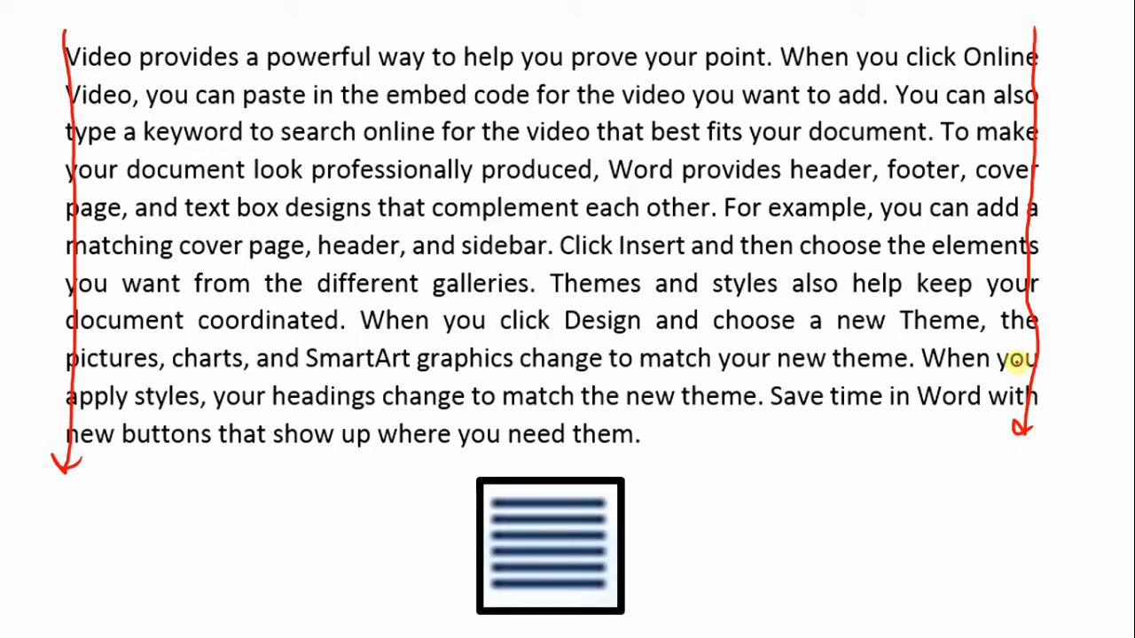
{"action": "mouse_move", "coordinate": [658, 506]}
{"action": "left_mouse_down"}
{"action": "mouse_move", "coordinate": [648, 542]}
{"action": "mouse_move", "coordinate": [705, 515]}
{"action": "mouse_move", "coordinate": [721, 529]}
{"action": "left_mouse_up"}
{"action": "left_click_drag", "start_coordinate": [749, 493], "coordinate": [750, 523]}
{"action": "mouse_move", "coordinate": [743, 511]}
{"action": "left_mouse_down"}
{"action": "mouse_move", "coordinate": [783, 530]}
{"action": "mouse_move", "coordinate": [778, 559]}
{"action": "left_mouse_up"}
{"action": "mouse_move", "coordinate": [775, 536]}
{"action": "left_mouse_down"}
{"action": "mouse_move", "coordinate": [793, 523]}
{"action": "mouse_move", "coordinate": [827, 532]}
{"action": "left_mouse_up"}
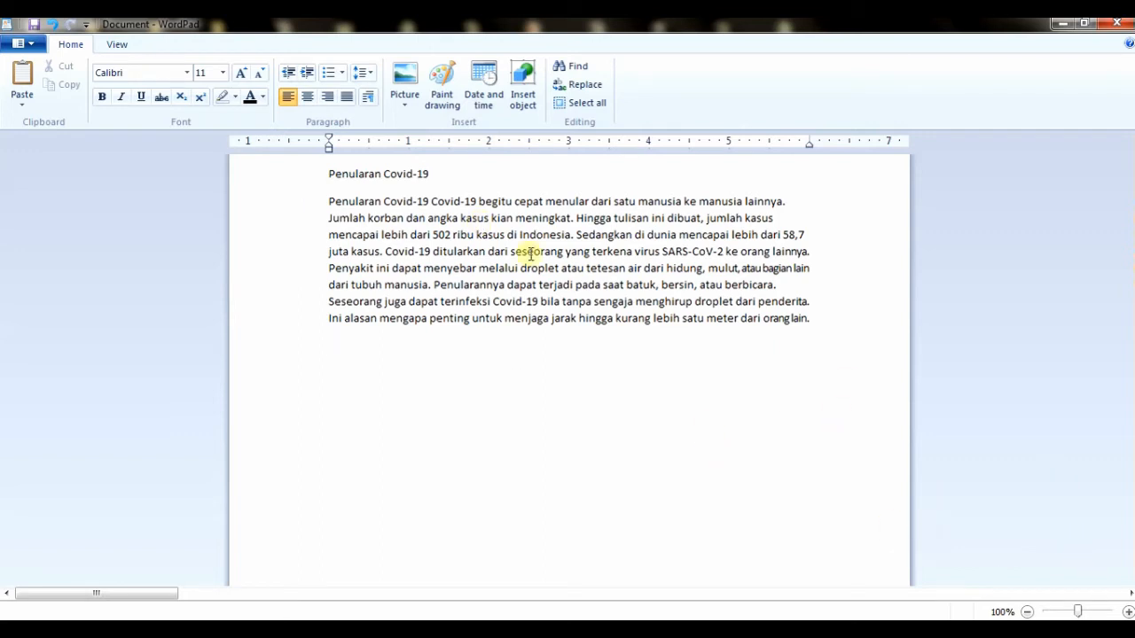
Change the font of the heading "Penularan Covid-19" to Cinzel Black.
{"action": "left_click", "coordinate": [1128, 611]}
{"action": "left_click", "coordinate": [1127, 611]}
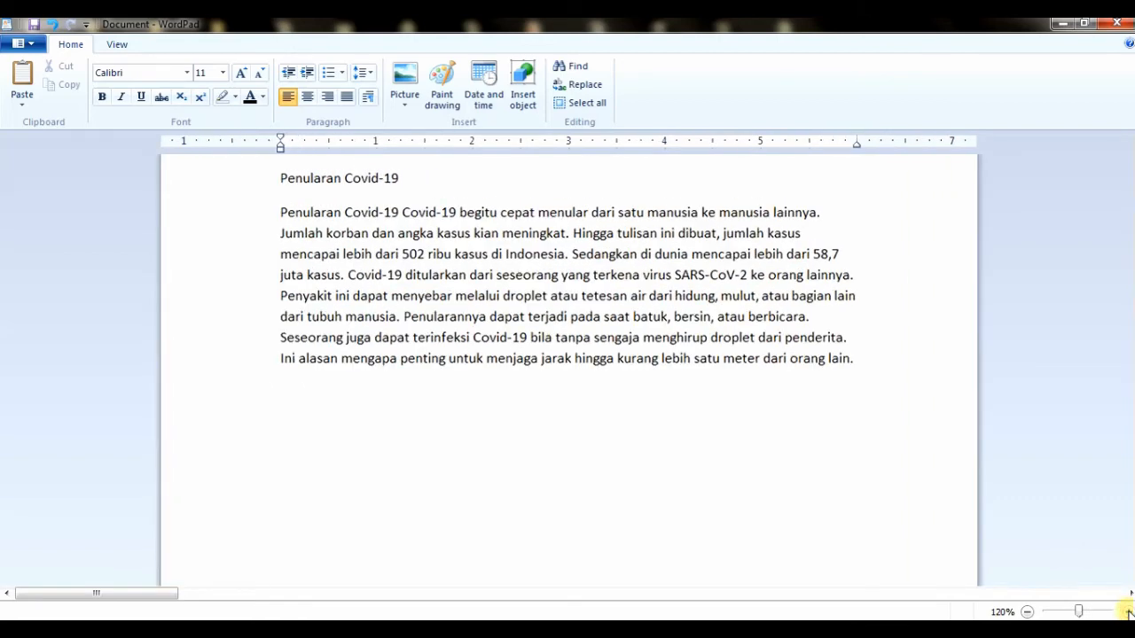
{"action": "left_click", "coordinate": [1128, 611]}
{"action": "left_click", "coordinate": [1128, 611]}
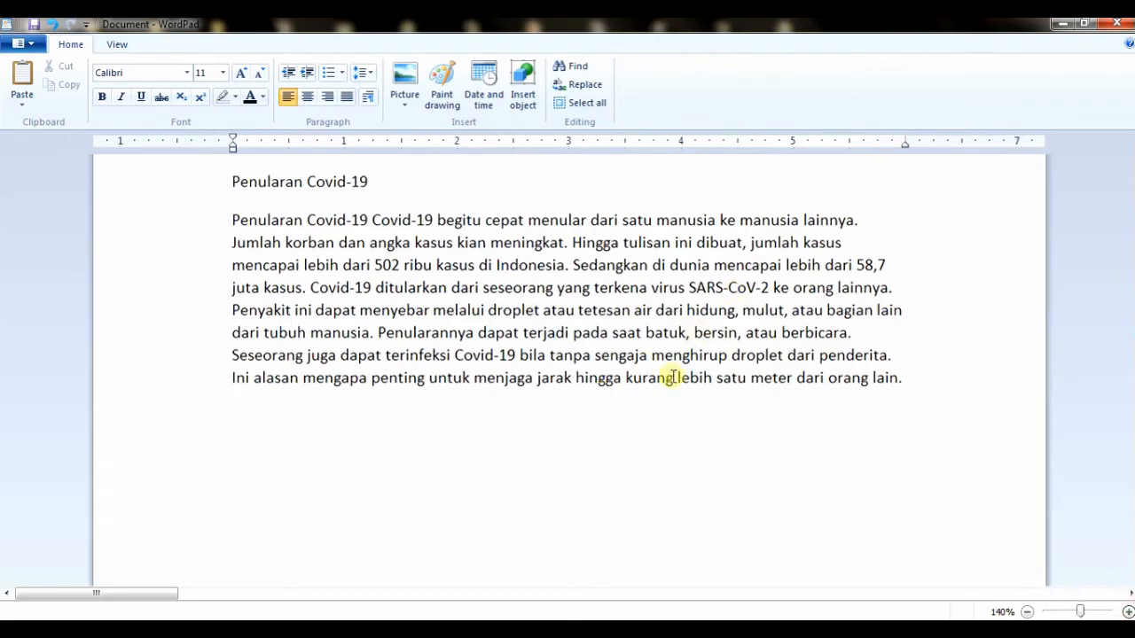
{"action": "left_click", "coordinate": [227, 180]}
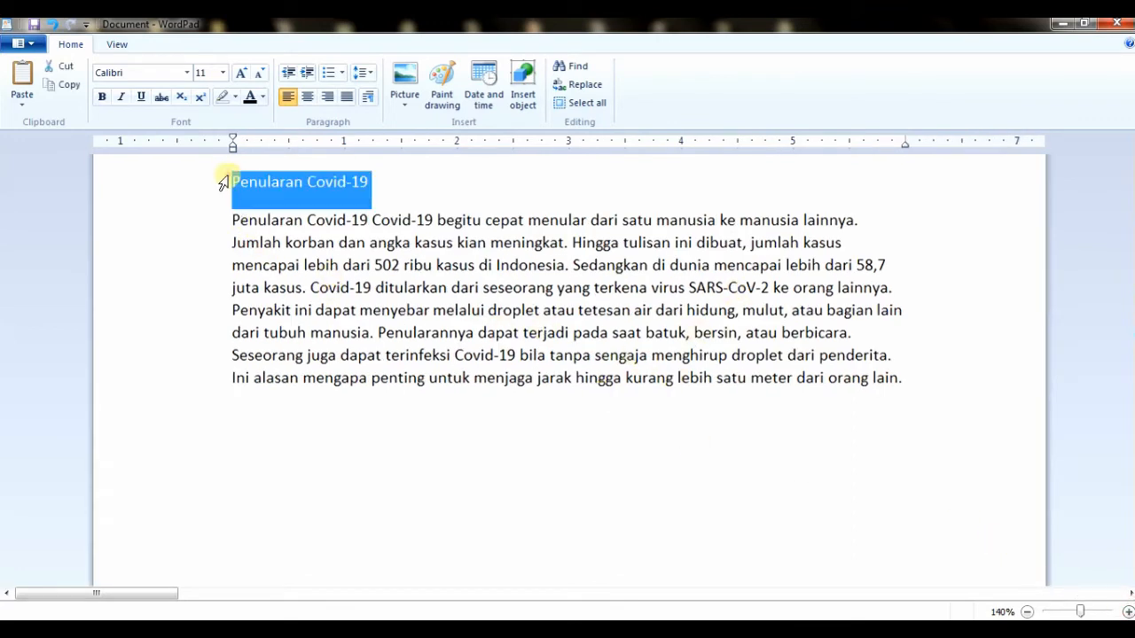
{"action": "left_click", "coordinate": [261, 197]}
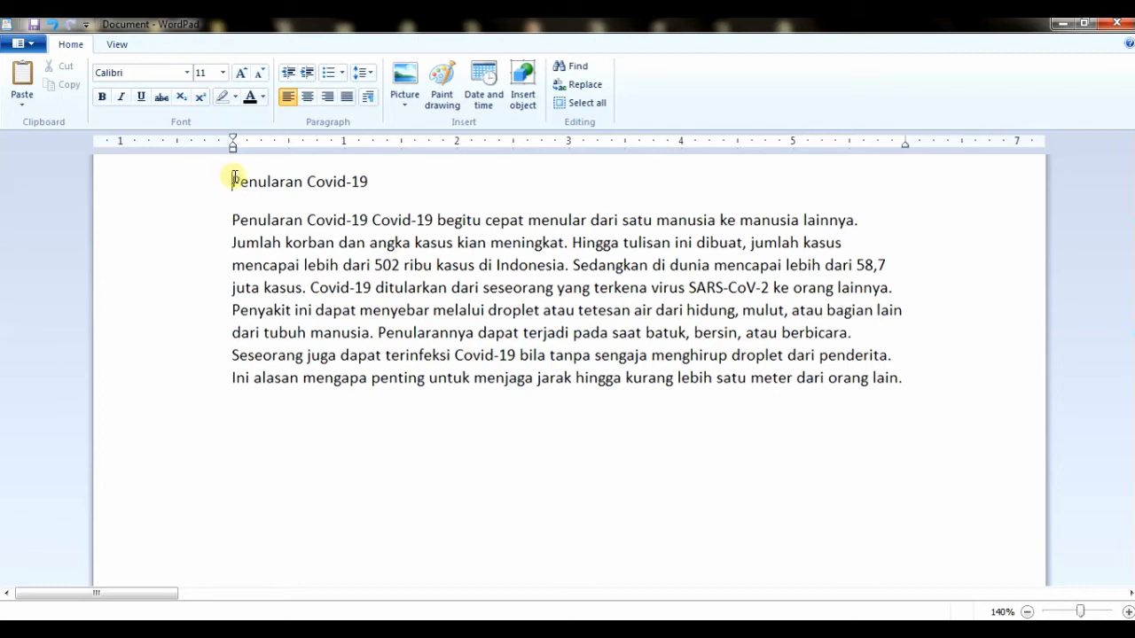
{"action": "left_click_drag", "start_coordinate": [232, 180], "coordinate": [378, 169]}
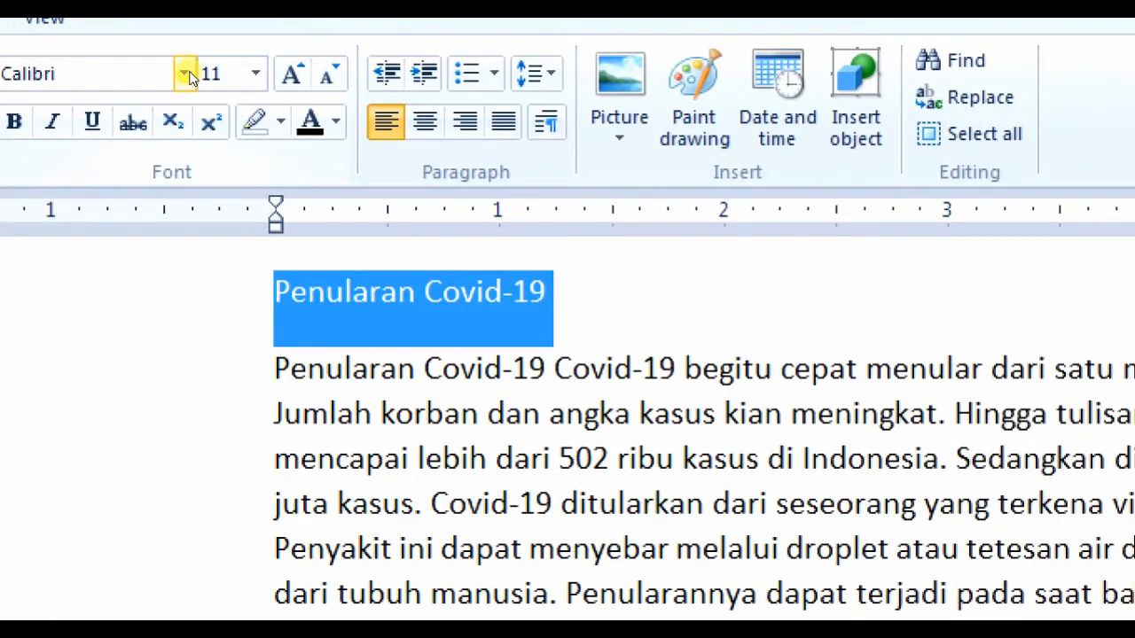
{"action": "left_click", "coordinate": [186, 74]}
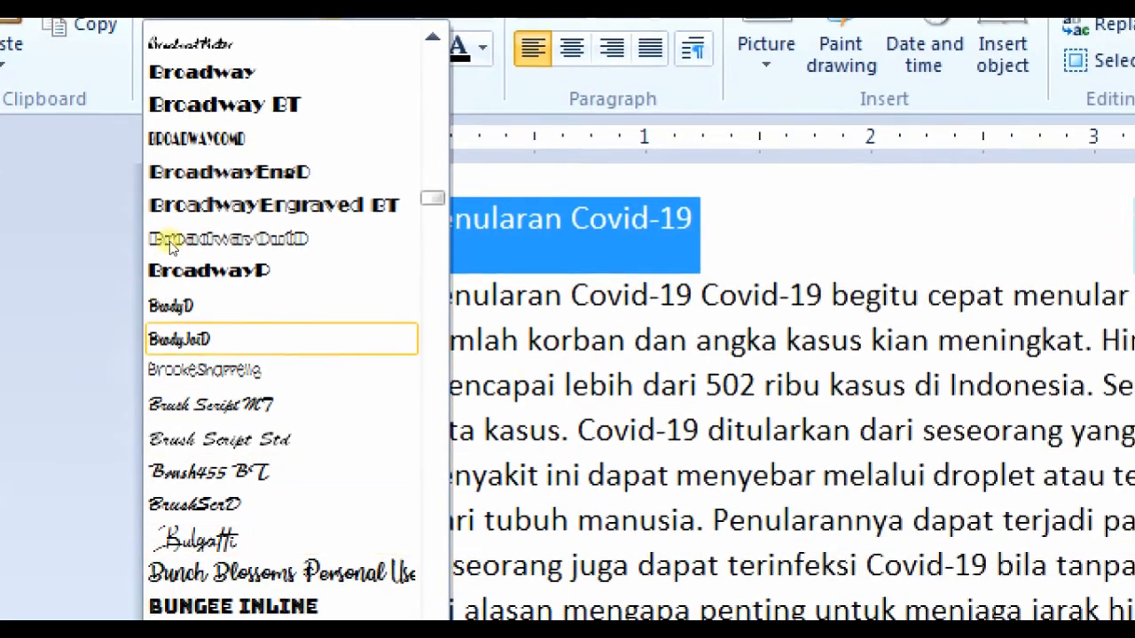
{"action": "scroll", "coordinate": [239, 179], "scroll_direction": "down", "scroll_amount": 10}
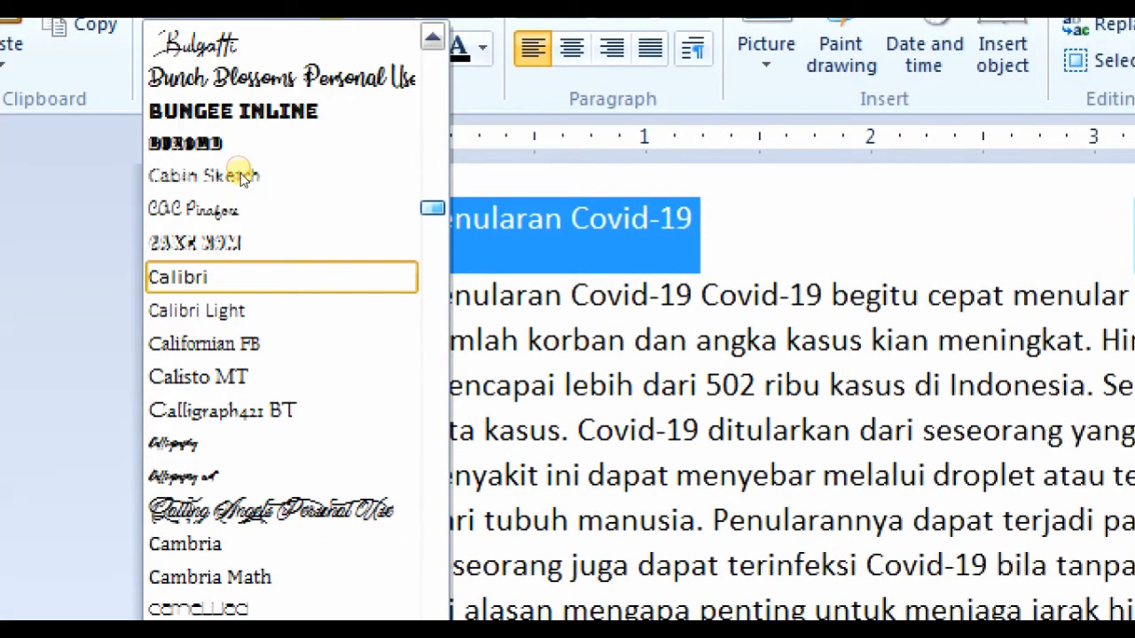
{"action": "scroll", "coordinate": [245, 180], "scroll_direction": "down", "scroll_amount": 13}
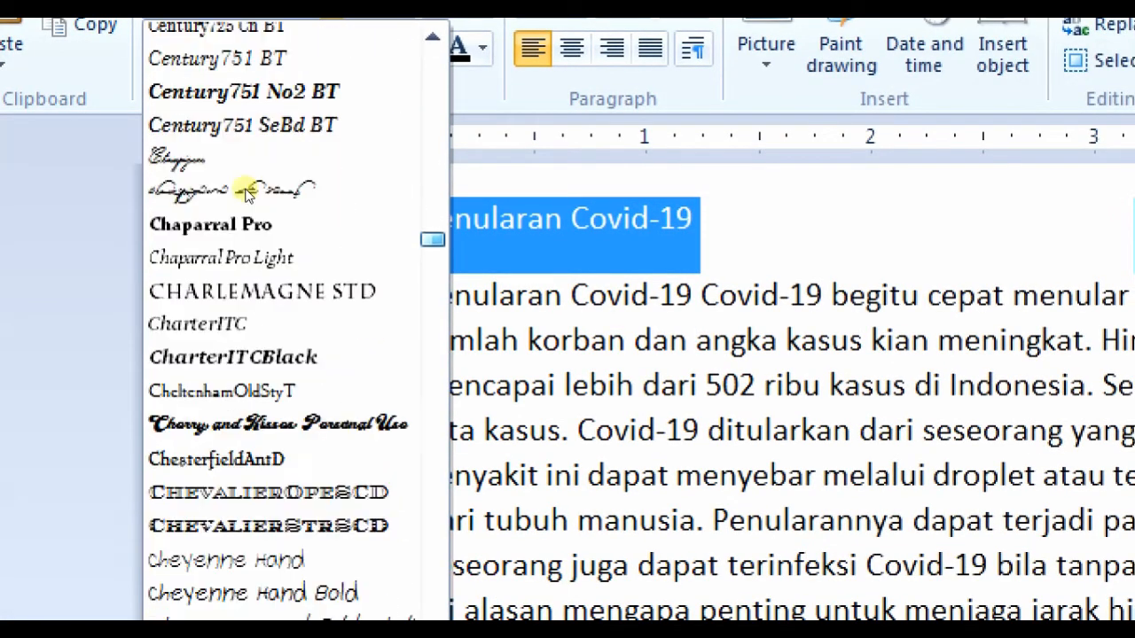
{"action": "scroll", "coordinate": [251, 200], "scroll_direction": "down", "scroll_amount": 7}
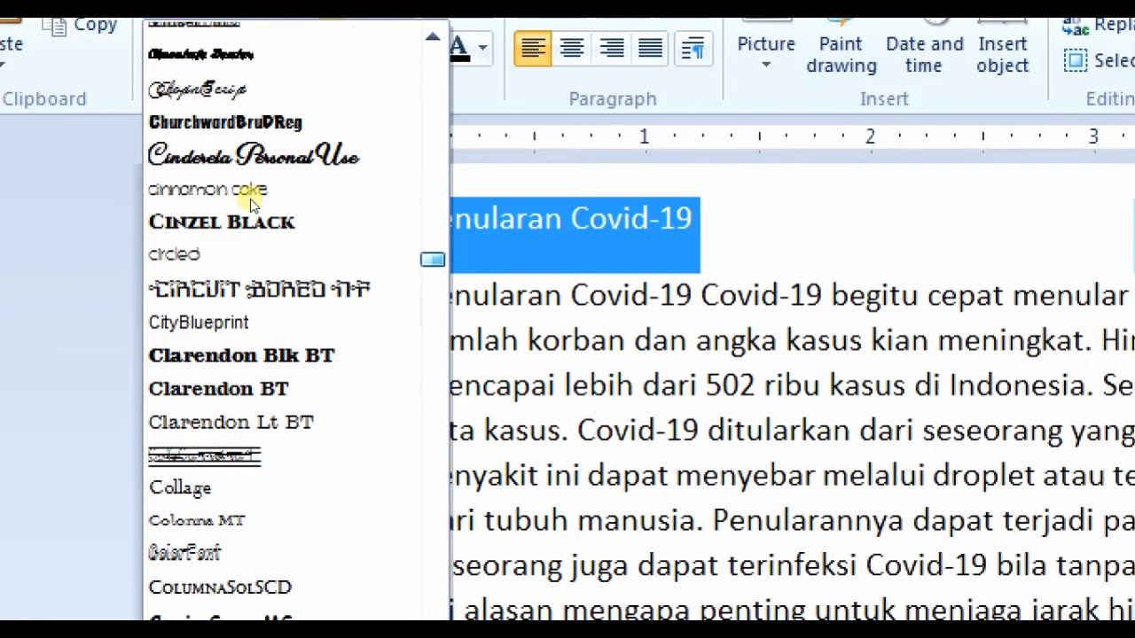
{"action": "scroll", "coordinate": [252, 204], "scroll_direction": "down", "scroll_amount": 5}
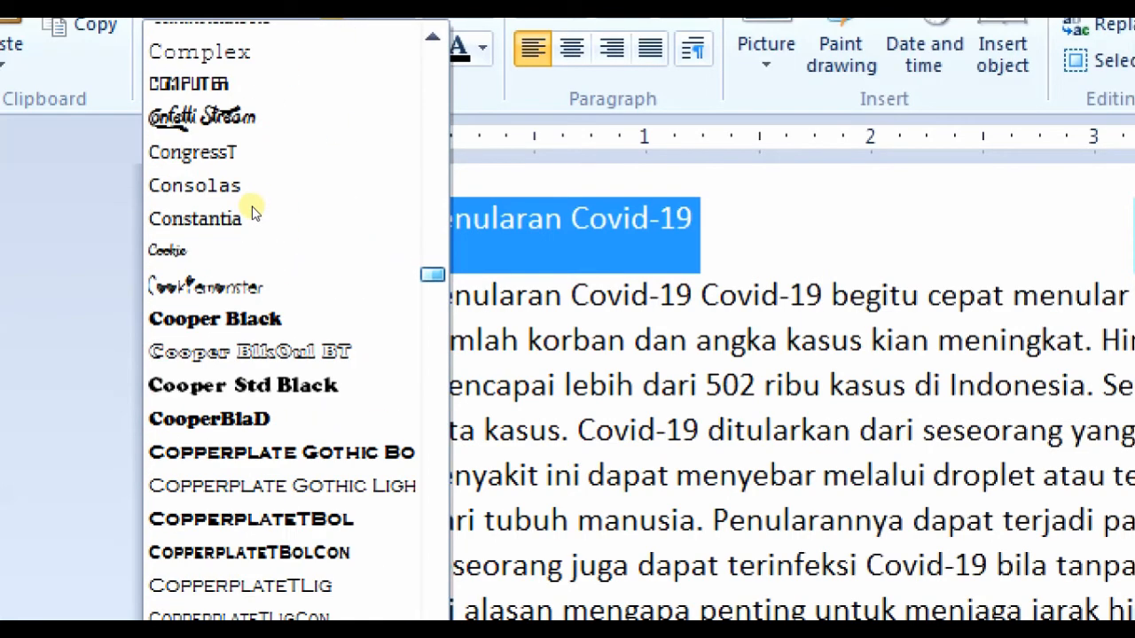
{"action": "scroll", "coordinate": [252, 206], "scroll_direction": "up", "scroll_amount": 4}
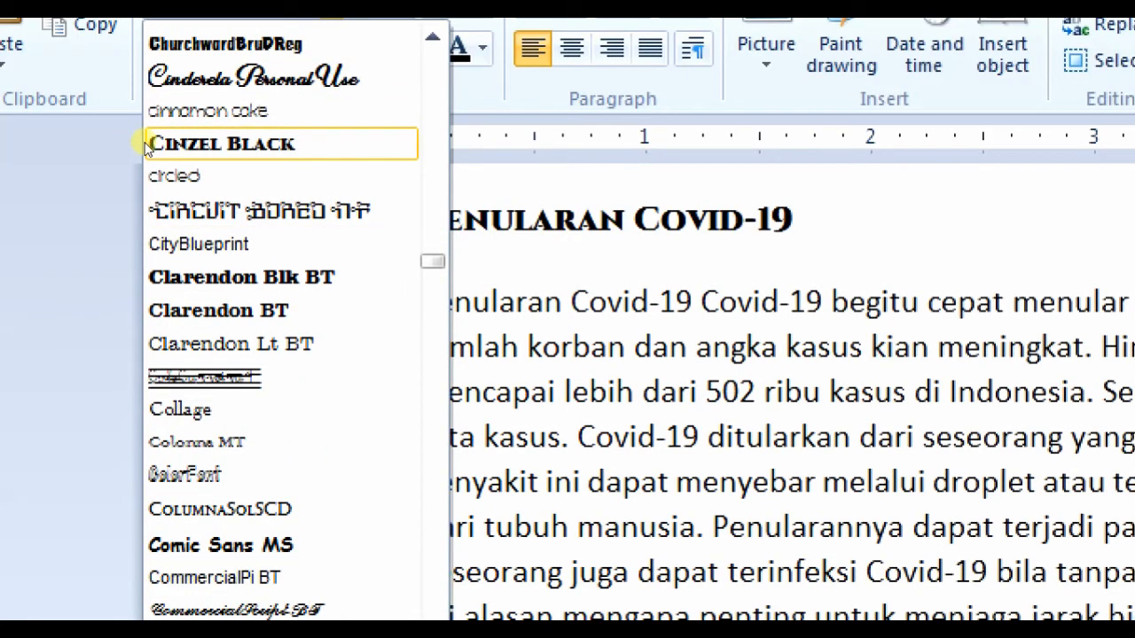
{"action": "left_click", "coordinate": [221, 144]}
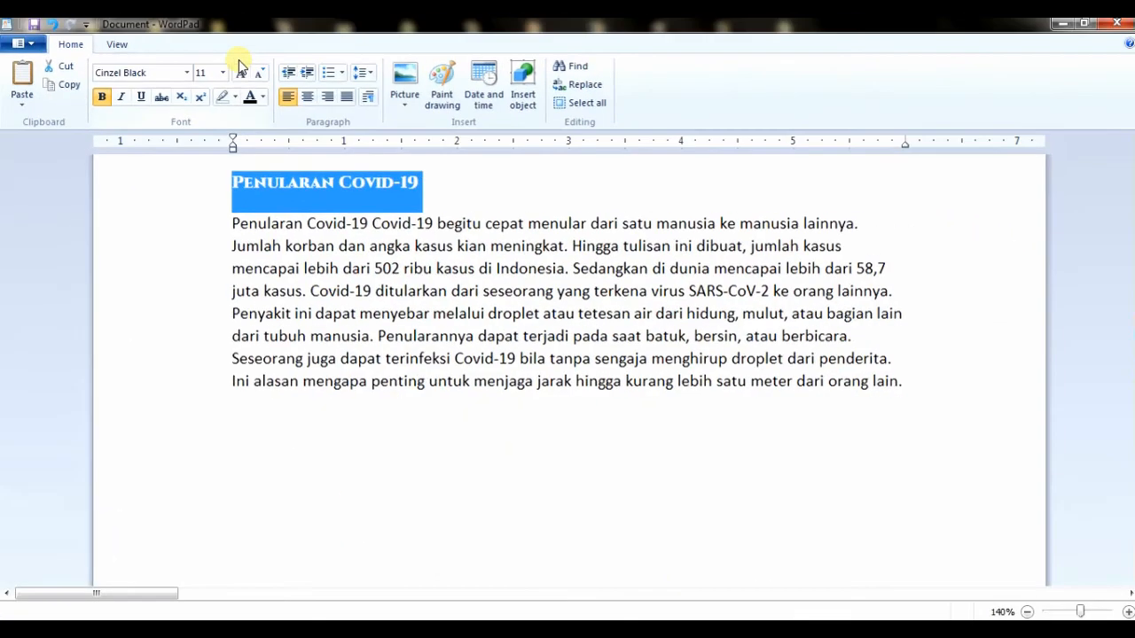
{"action": "left_click", "coordinate": [295, 202]}
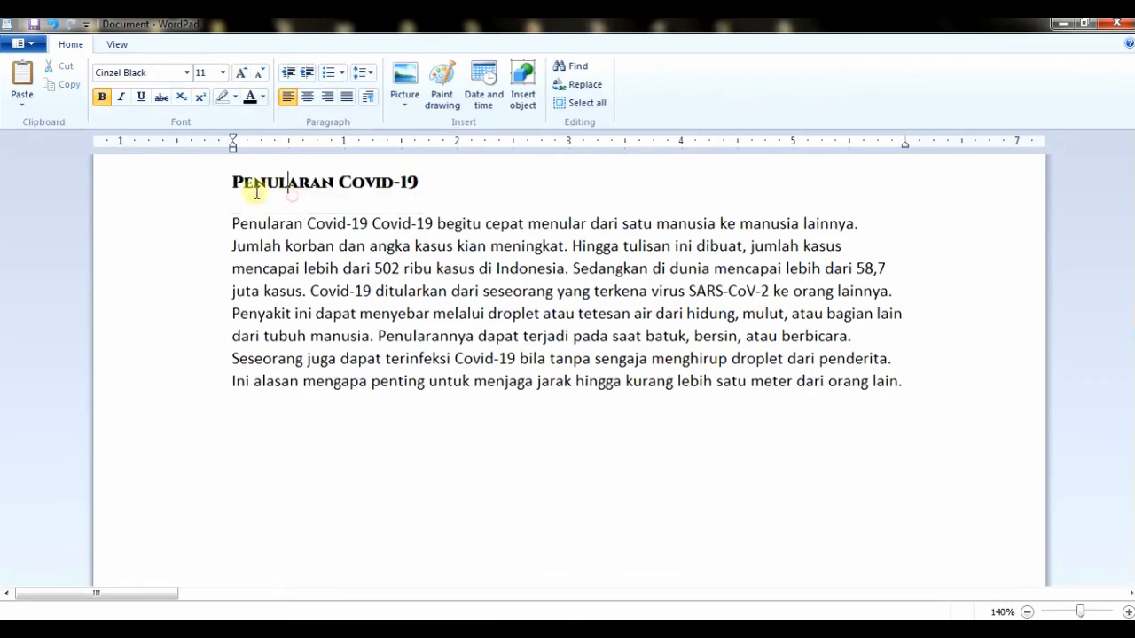
Set the "Penularan Covid-19" heading's font size to 26 and turn off its bold formatting.
{"action": "left_click_drag", "start_coordinate": [233, 183], "coordinate": [424, 184]}
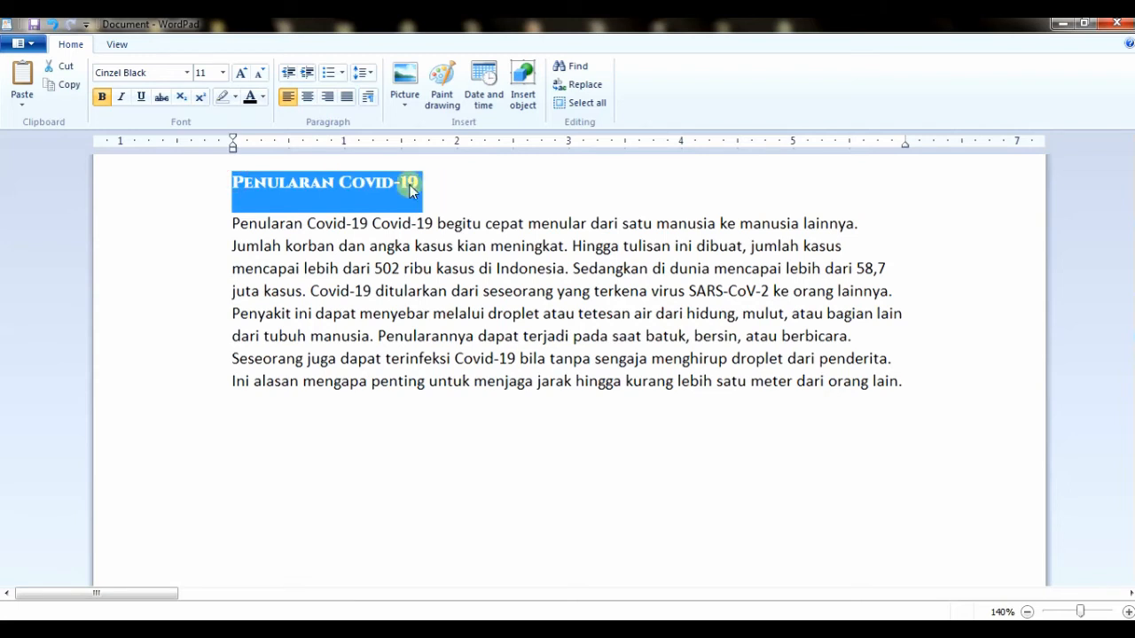
{"action": "left_click", "coordinate": [227, 79]}
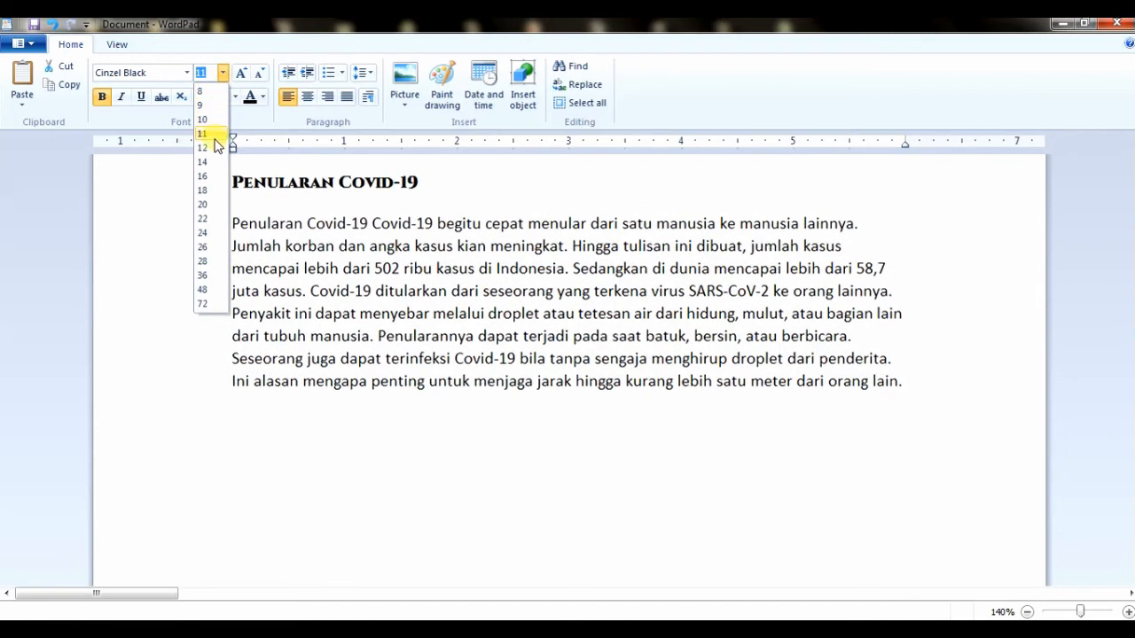
{"action": "left_click", "coordinate": [210, 248]}
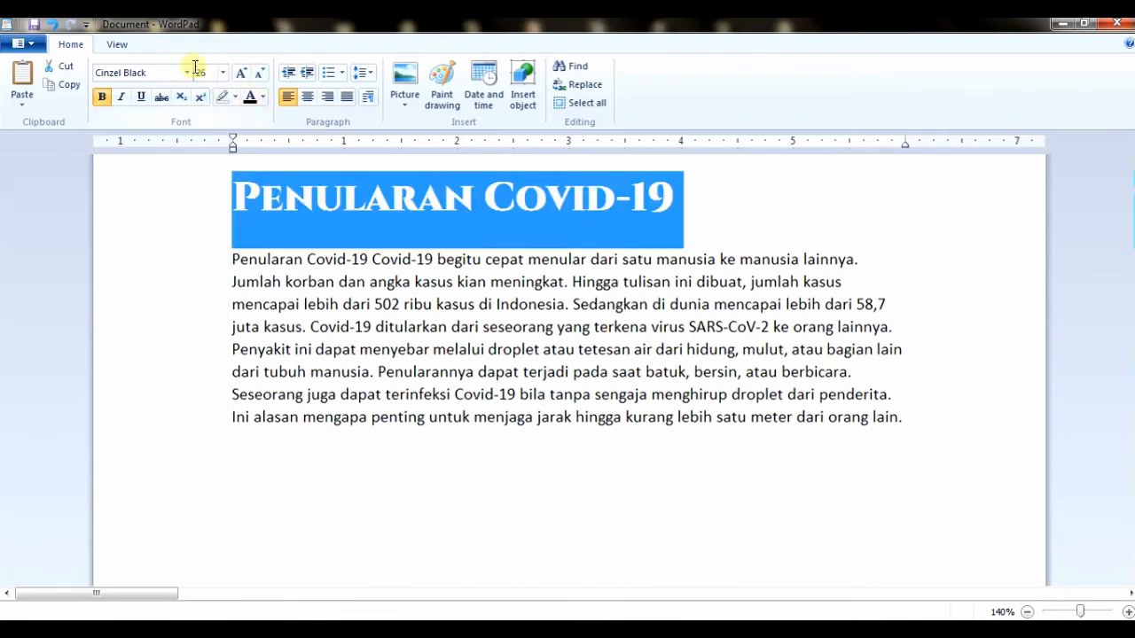
{"action": "left_click", "coordinate": [102, 97]}
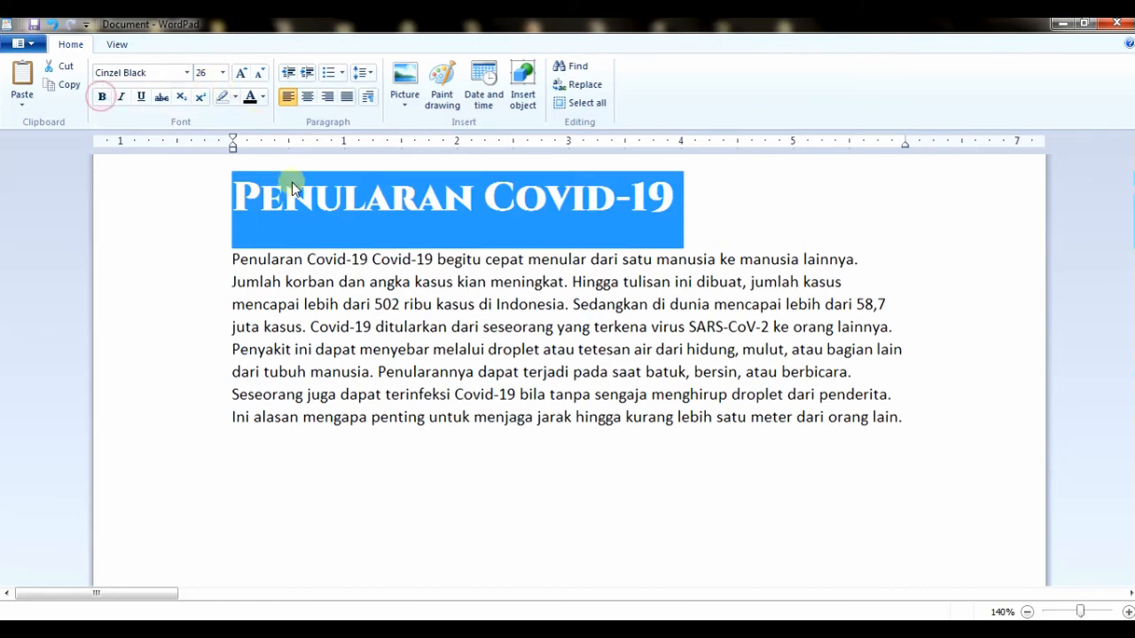
{"action": "left_click", "coordinate": [362, 202]}
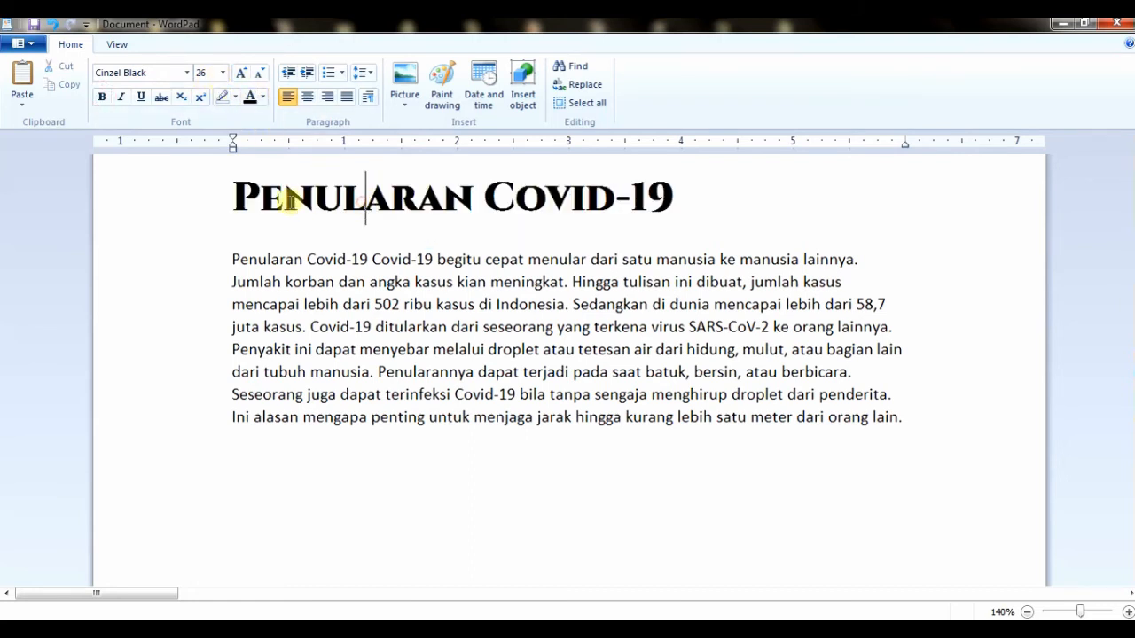
Grow the "Penularan Covid-19" heading's font size in increments up to 80.
{"action": "left_click_drag", "start_coordinate": [263, 197], "coordinate": [671, 186]}
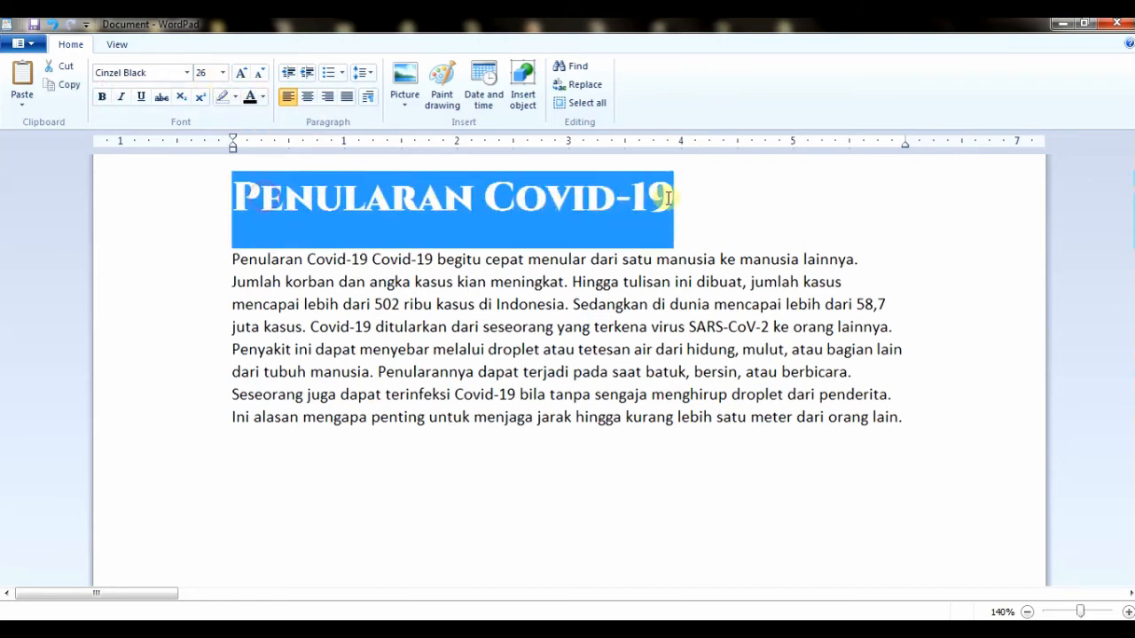
{"action": "left_click", "coordinate": [223, 73]}
{"action": "left_click", "coordinate": [246, 38]}
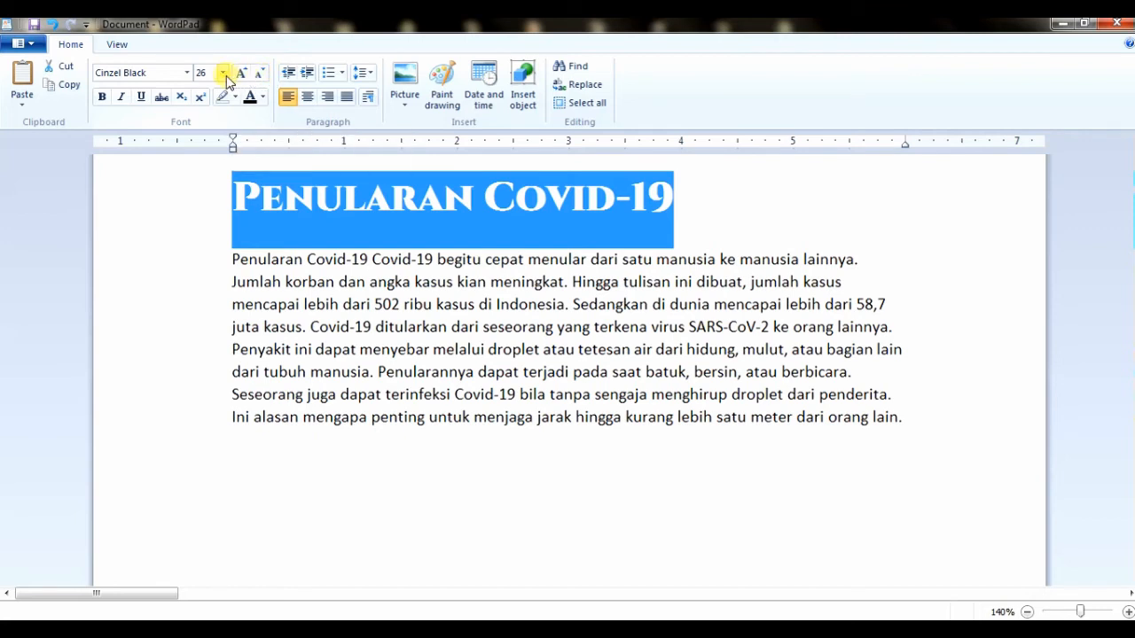
{"action": "left_click", "coordinate": [223, 72]}
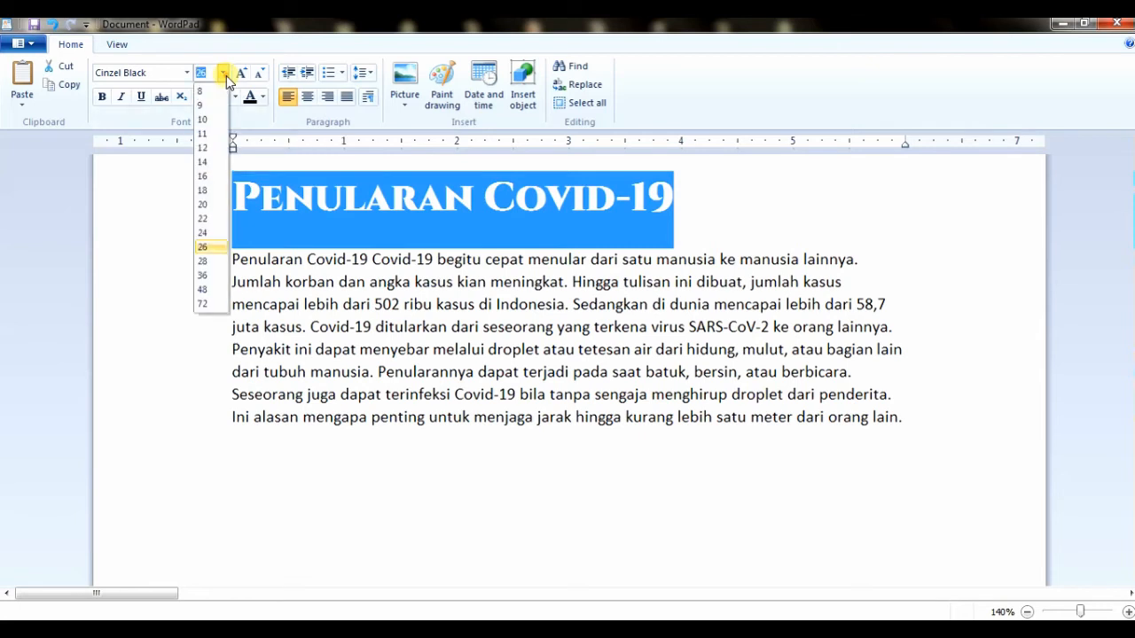
{"action": "left_click", "coordinate": [245, 42]}
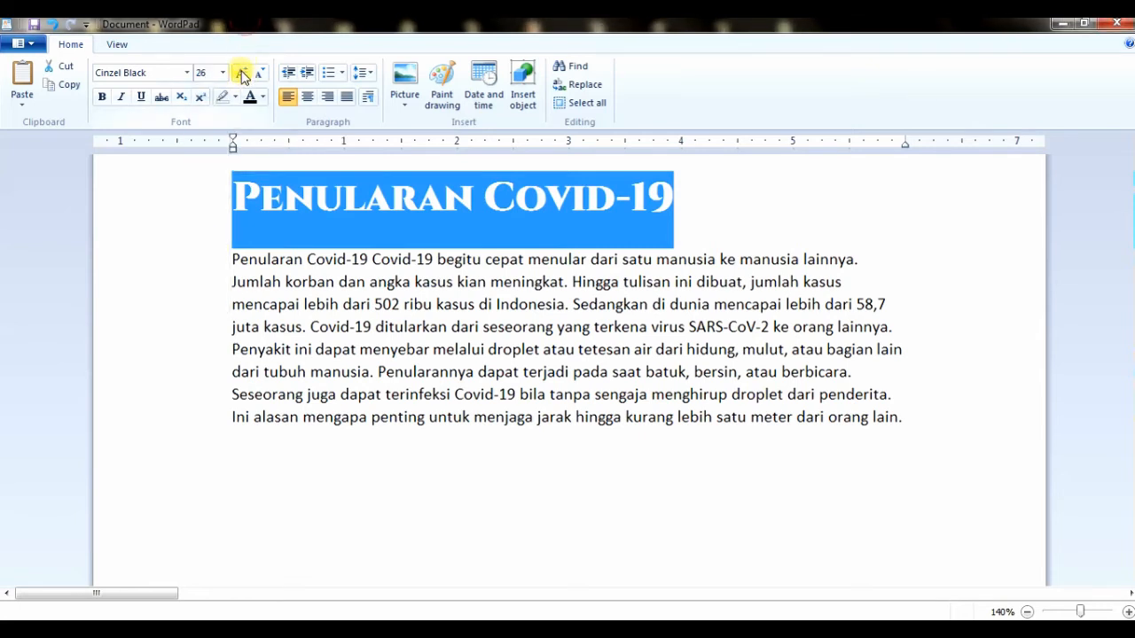
{"action": "left_click", "coordinate": [242, 75]}
{"action": "left_click", "coordinate": [242, 74]}
{"action": "left_click", "coordinate": [242, 74]}
{"action": "left_click", "coordinate": [242, 74]}
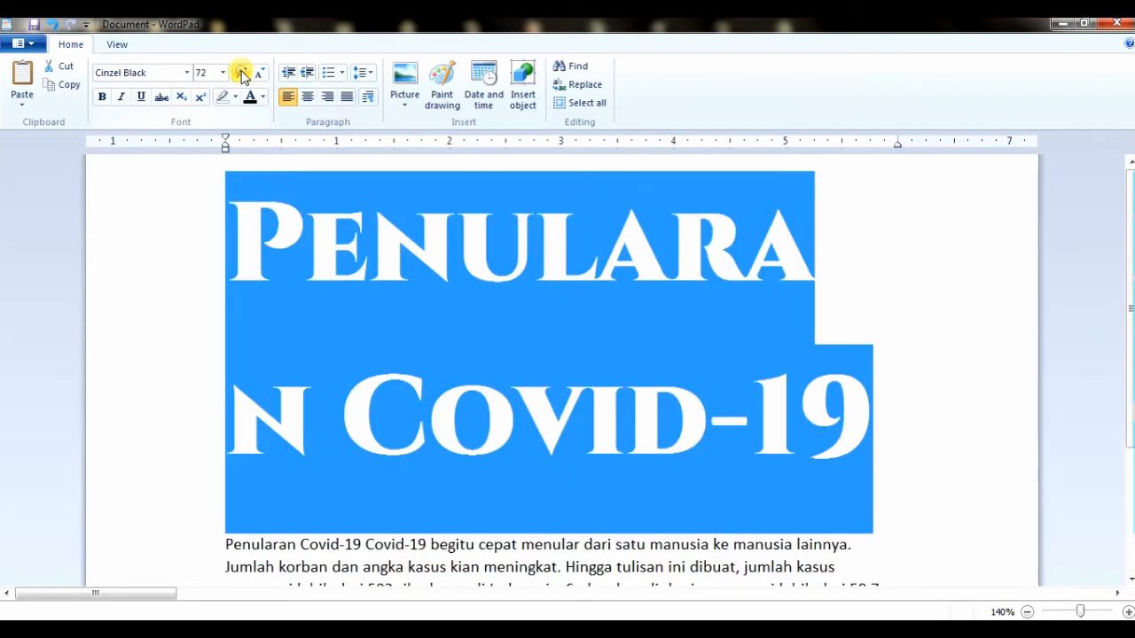
{"action": "left_click", "coordinate": [242, 74]}
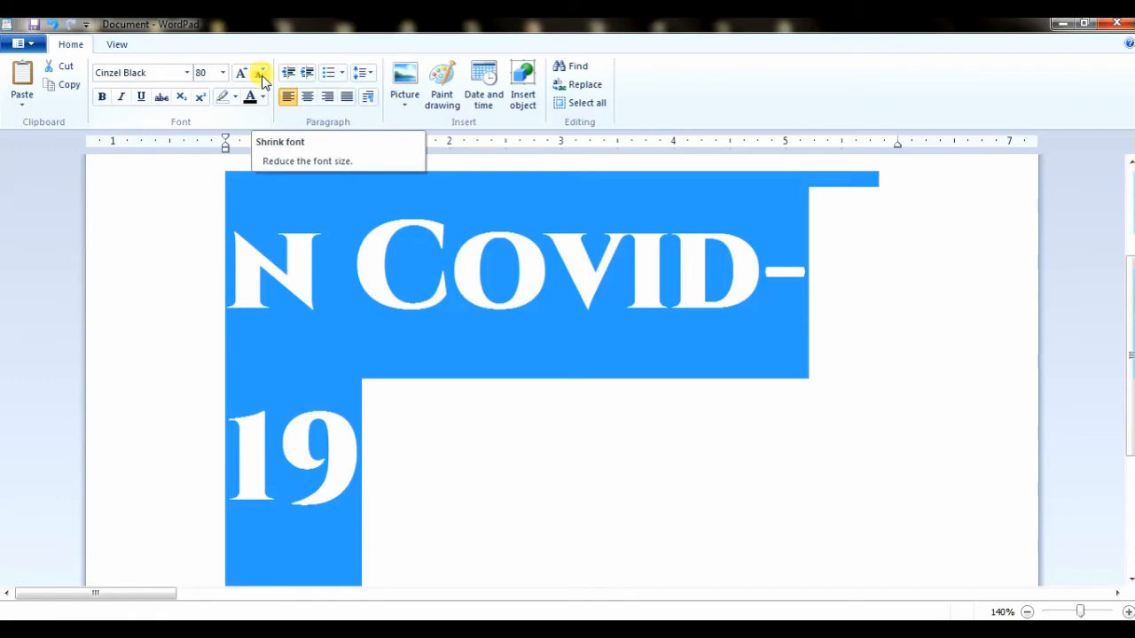
Shrink the heading's font size in increments down to 26.
{"action": "left_click", "coordinate": [261, 78]}
{"action": "left_click", "coordinate": [261, 78]}
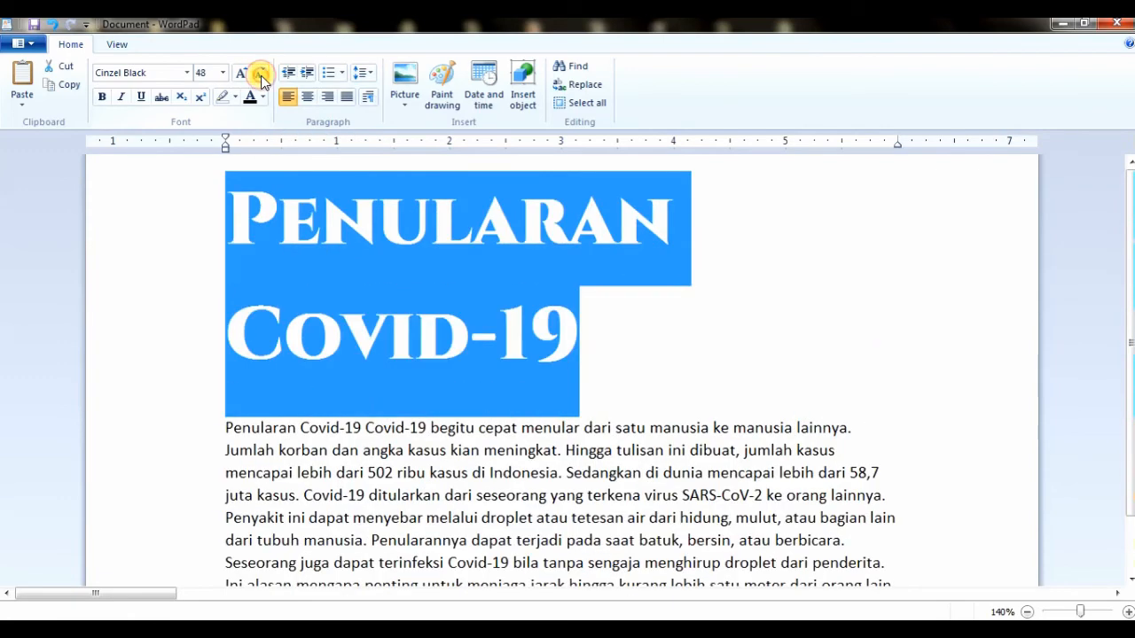
{"action": "left_click", "coordinate": [262, 78]}
{"action": "left_click", "coordinate": [261, 78]}
{"action": "left_click", "coordinate": [261, 76]}
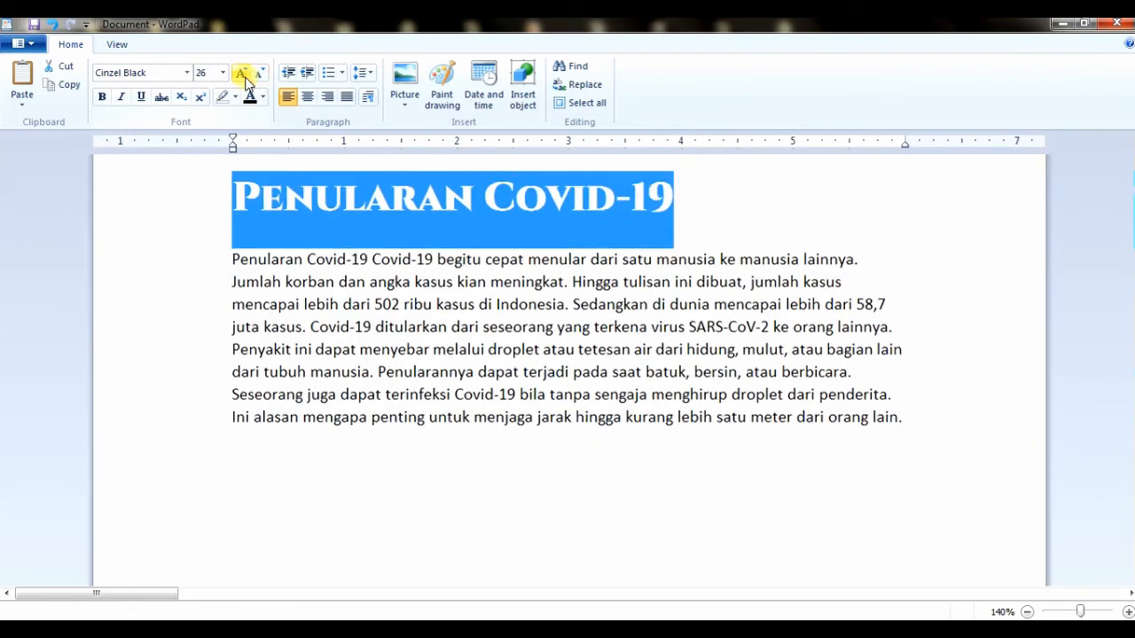
Try growing and shrinking the heading's font size by a few increments, ending at 26.
{"action": "left_click", "coordinate": [244, 77]}
{"action": "left_click", "coordinate": [258, 78]}
{"action": "left_click", "coordinate": [259, 78]}
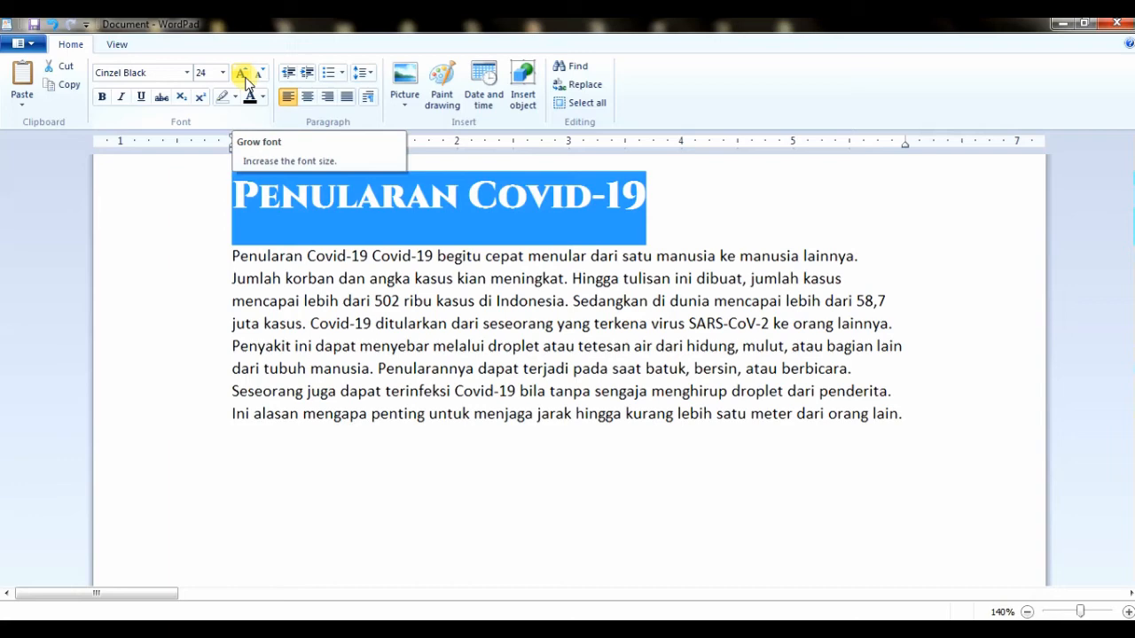
{"action": "left_click", "coordinate": [242, 76]}
{"action": "left_click", "coordinate": [241, 76]}
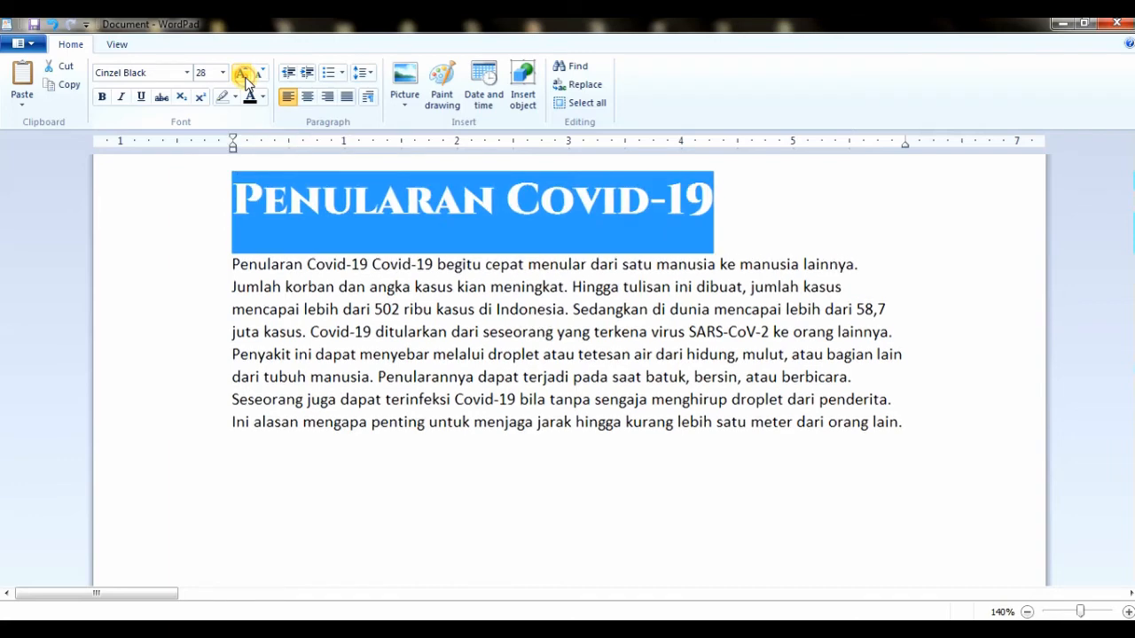
{"action": "left_click", "coordinate": [241, 76]}
{"action": "left_click", "coordinate": [241, 76]}
{"action": "left_click", "coordinate": [261, 76]}
{"action": "left_click", "coordinate": [261, 76]}
{"action": "left_click", "coordinate": [261, 77]}
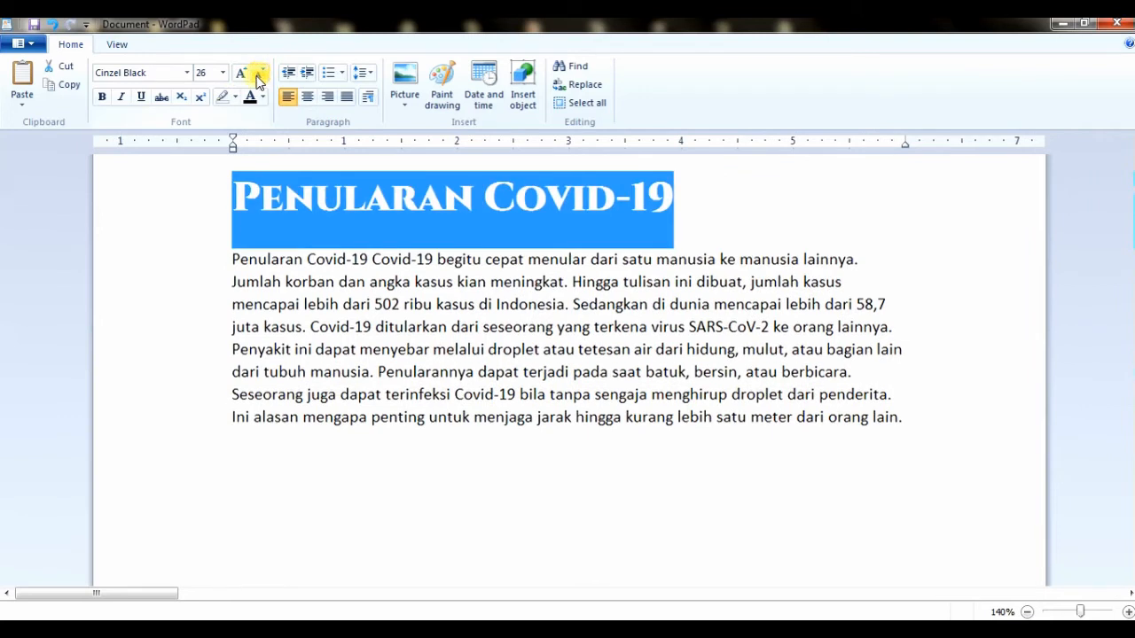
{"action": "left_click", "coordinate": [304, 191]}
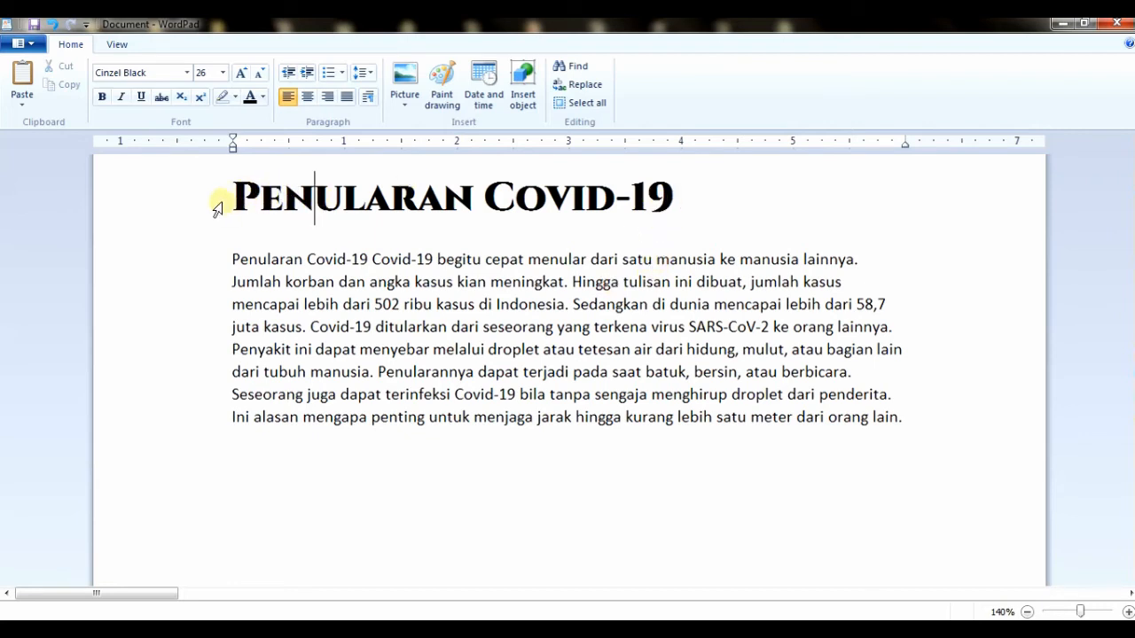
Center the "Penularan Covid-19" heading above the body paragraph.
{"action": "left_click_drag", "start_coordinate": [222, 198], "coordinate": [649, 192]}
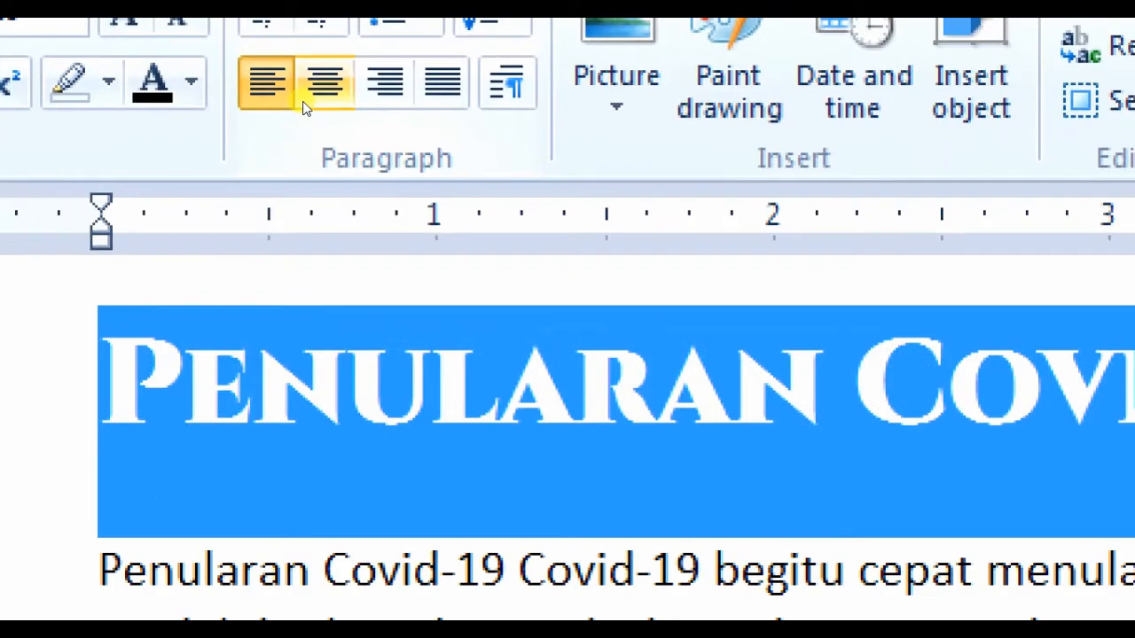
{"action": "left_click", "coordinate": [306, 103]}
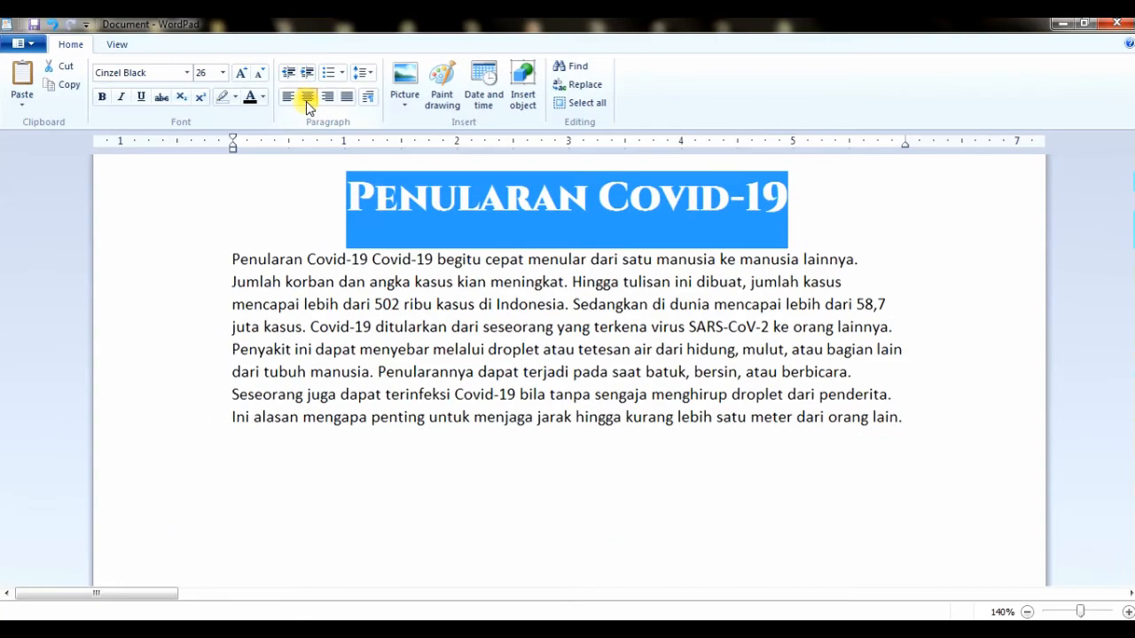
{"action": "left_click", "coordinate": [293, 258]}
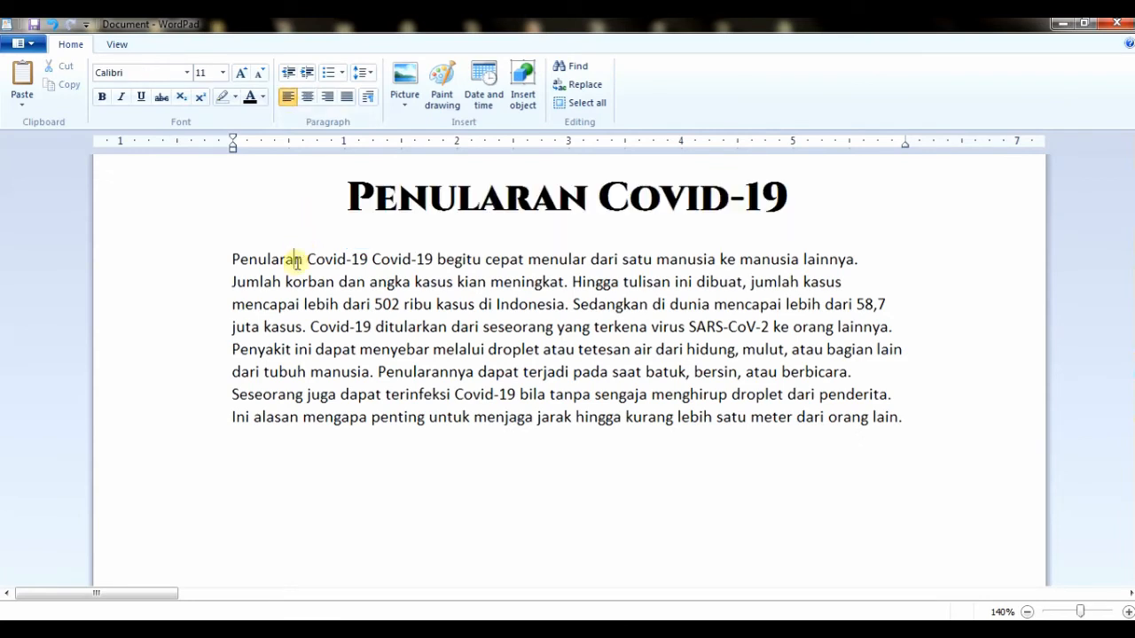
Try centering the body paragraph twice, returning it to left alignment each time.
{"action": "left_click_drag", "start_coordinate": [233, 259], "coordinate": [922, 410]}
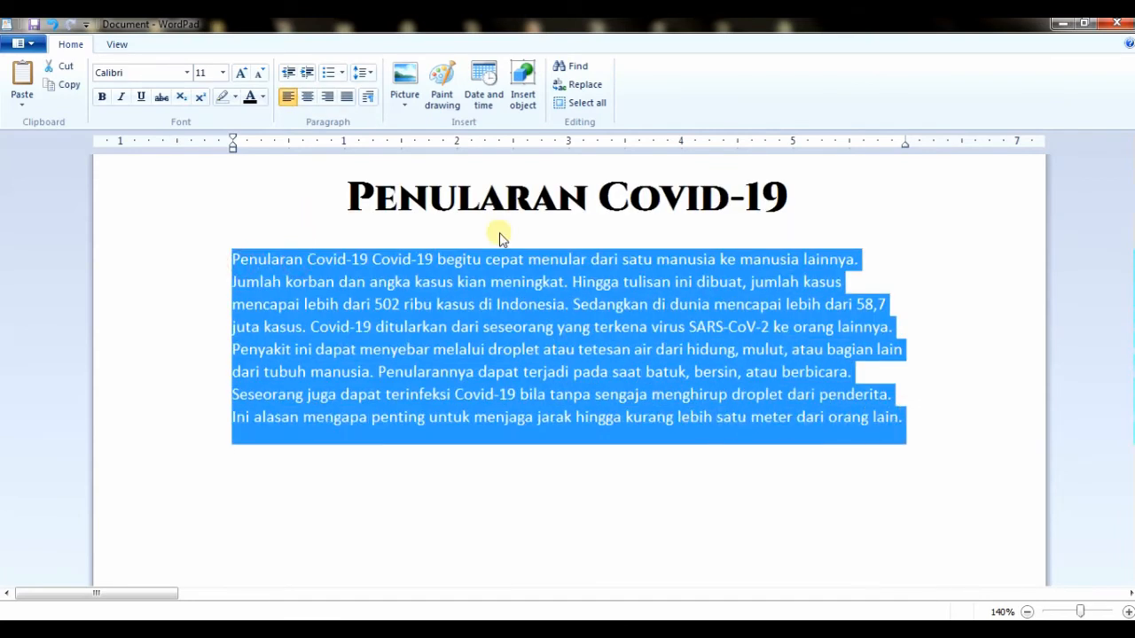
{"action": "left_click", "coordinate": [306, 96]}
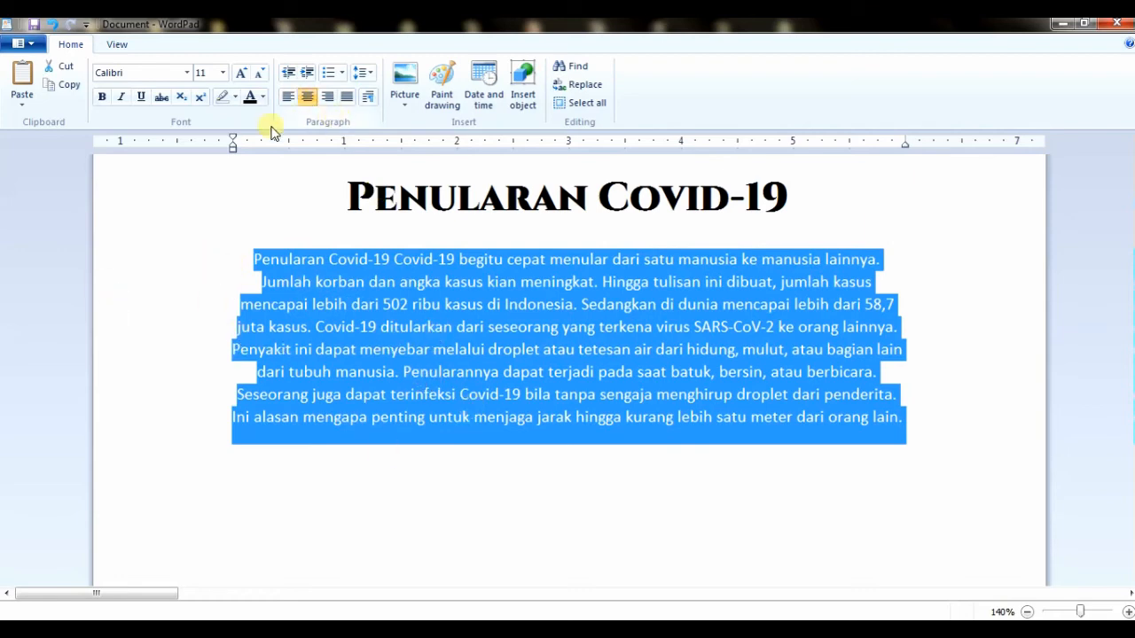
{"action": "left_click", "coordinate": [394, 259]}
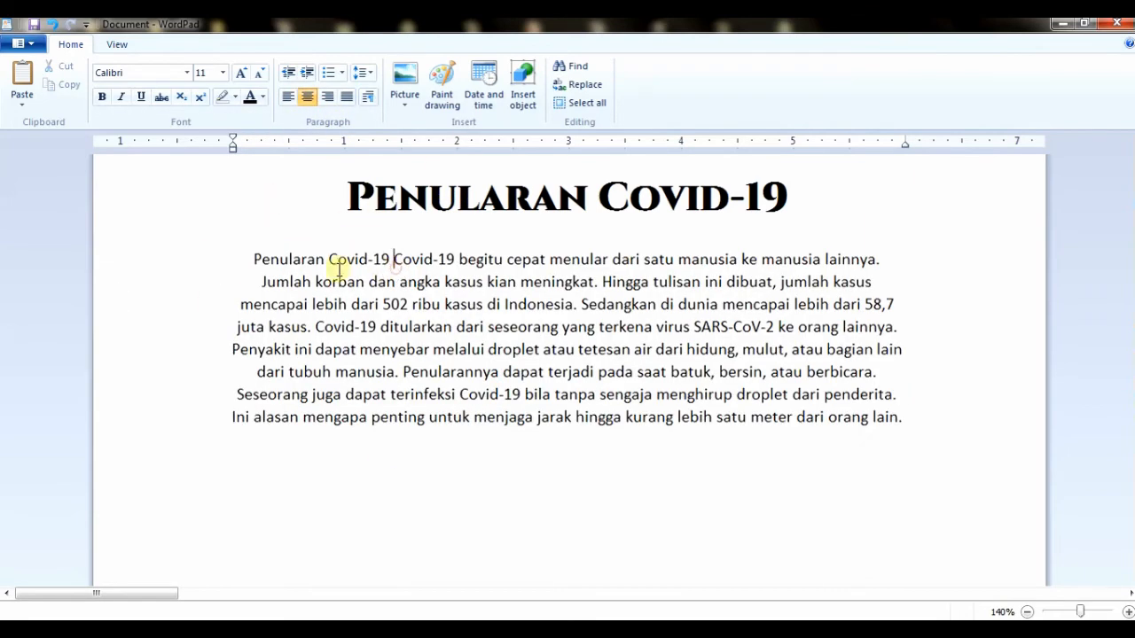
{"action": "left_click_drag", "start_coordinate": [254, 254], "coordinate": [937, 418]}
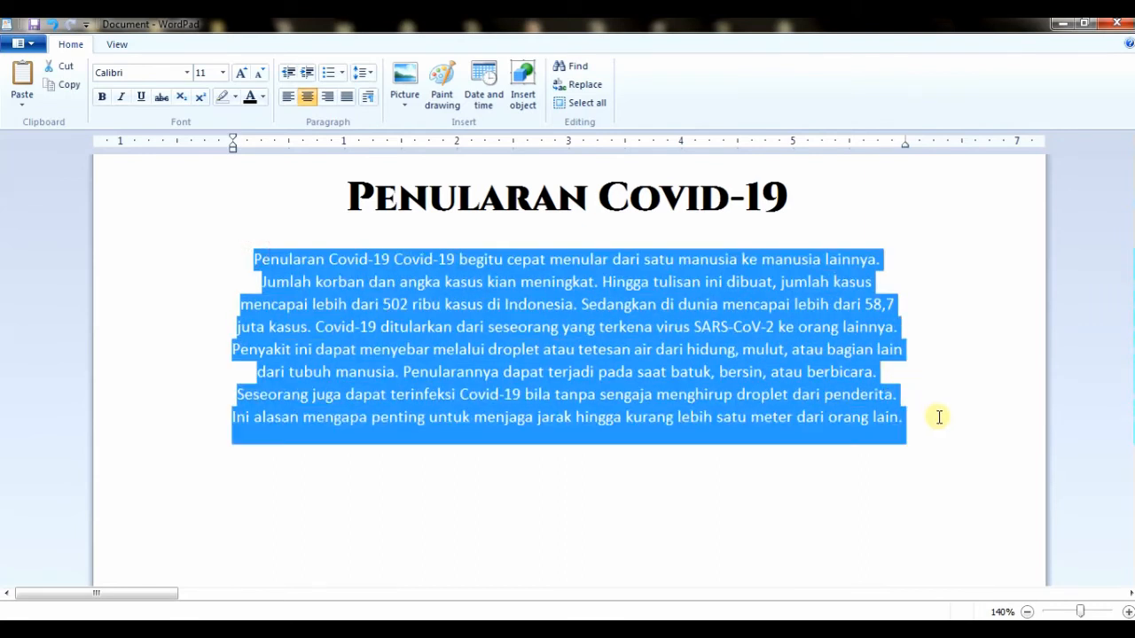
{"action": "left_click", "coordinate": [294, 99]}
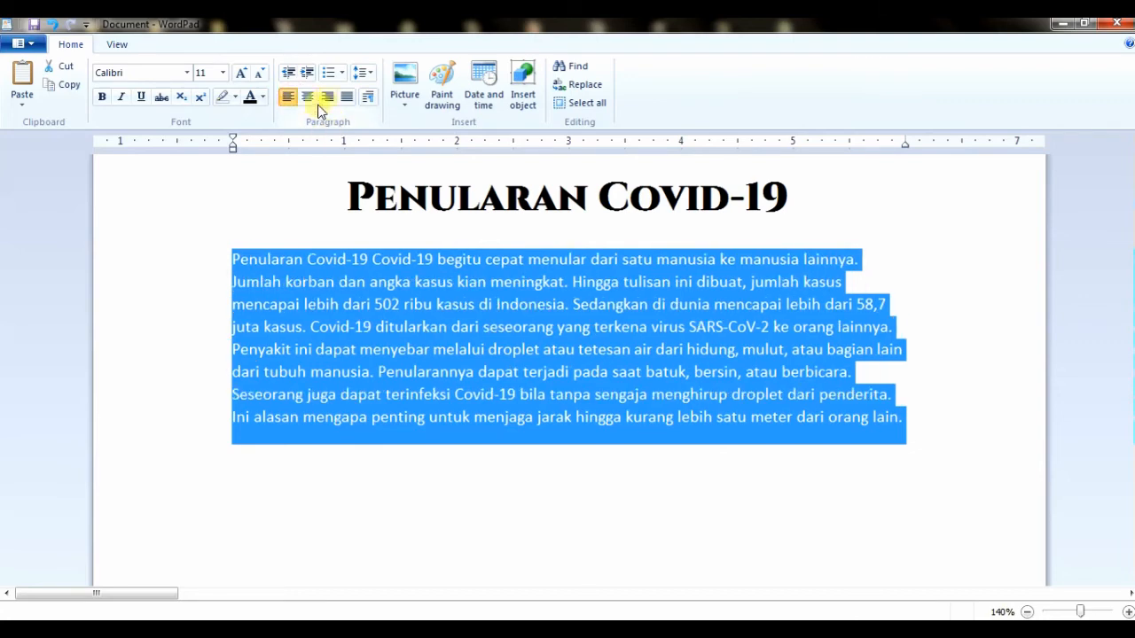
{"action": "left_click", "coordinate": [307, 98]}
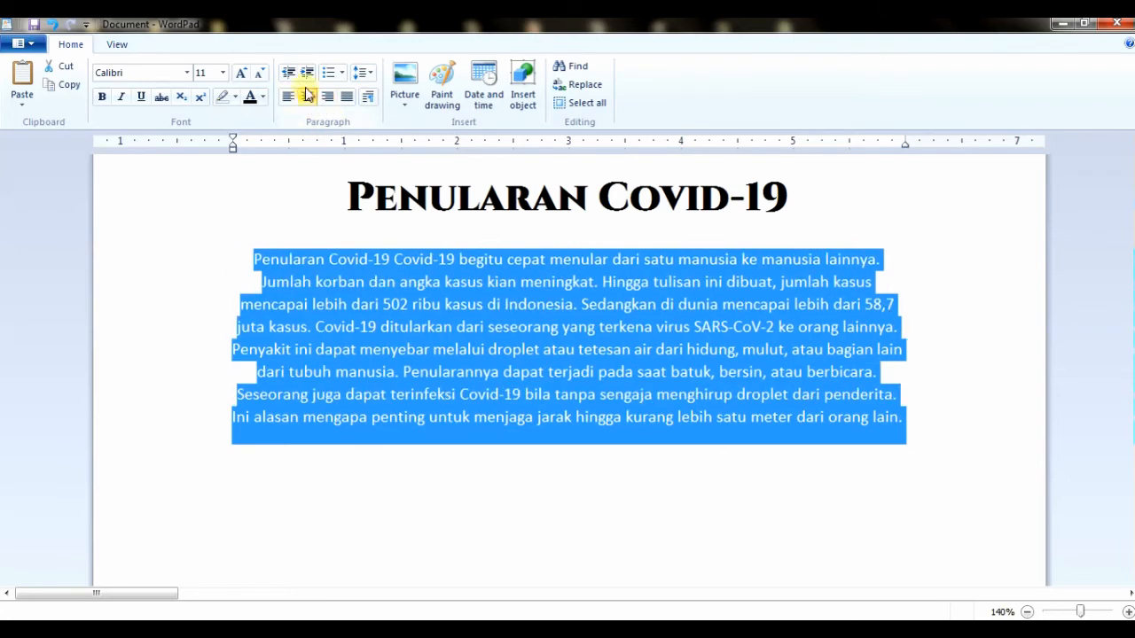
{"action": "left_click", "coordinate": [289, 96]}
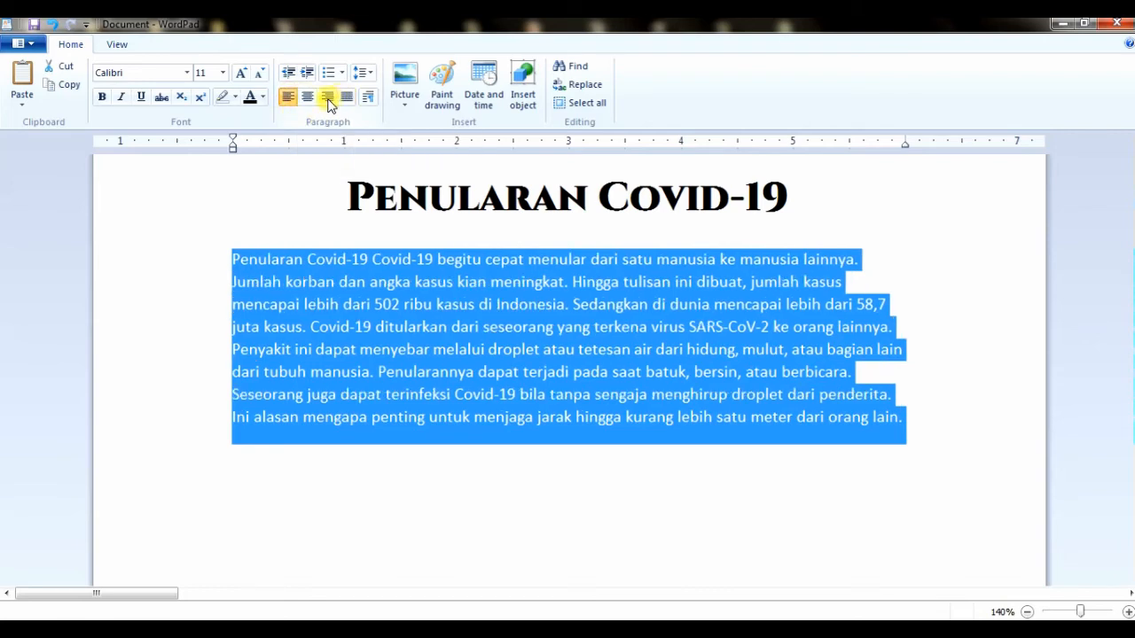
Try right-aligning the body paragraph and restore its left alignment.
{"action": "left_click", "coordinate": [328, 98]}
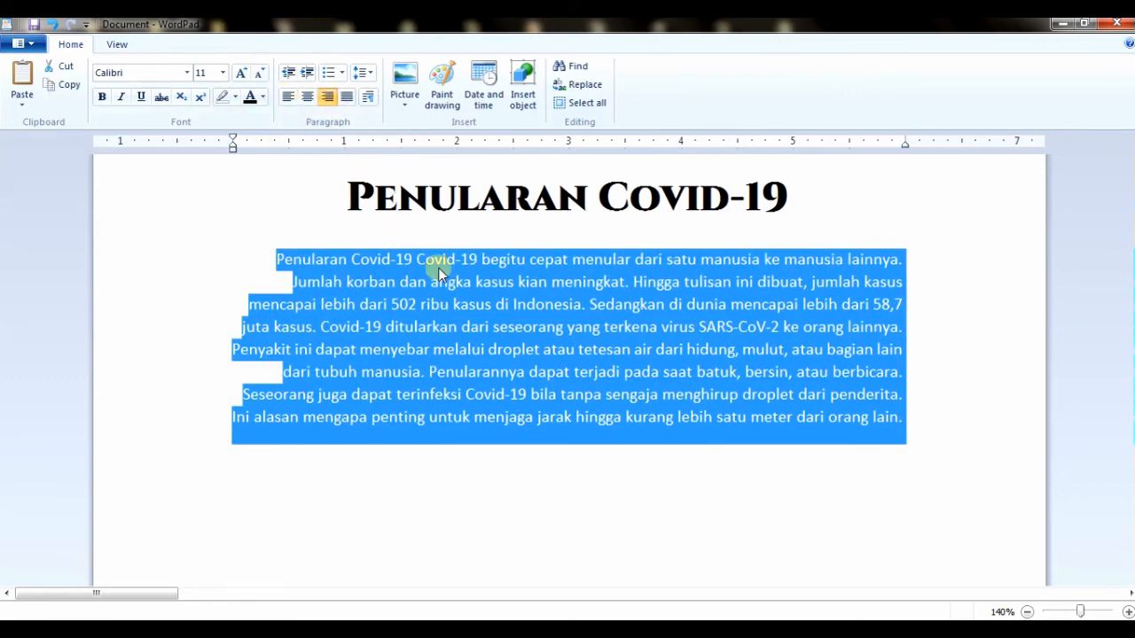
{"action": "left_click", "coordinate": [367, 264]}
{"action": "left_click_drag", "start_coordinate": [271, 250], "coordinate": [930, 417]}
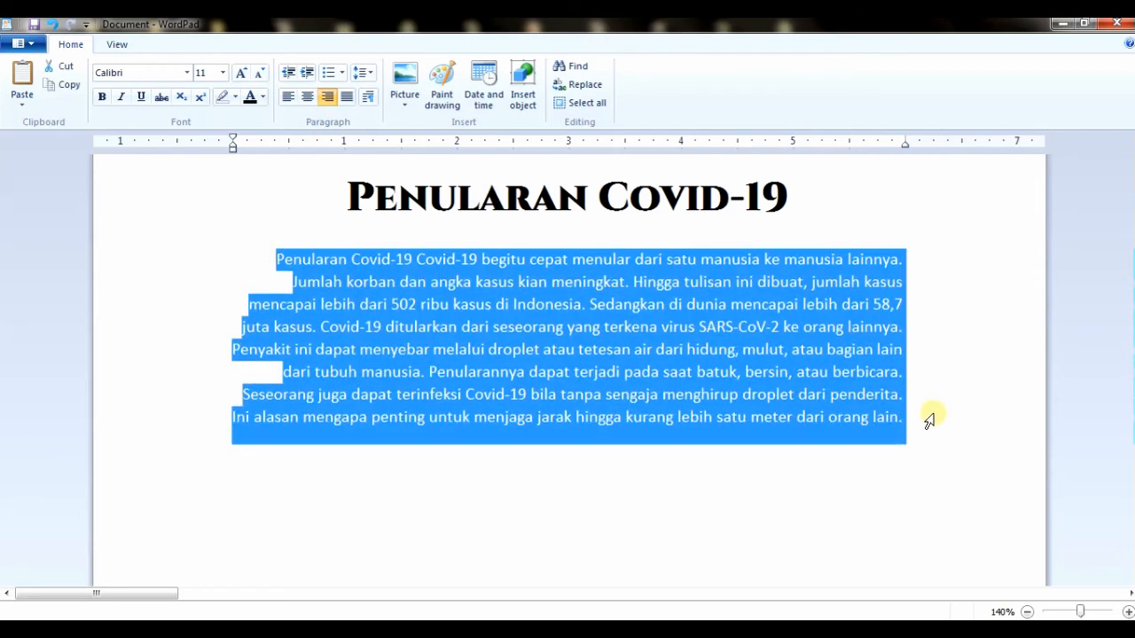
{"action": "left_click", "coordinate": [302, 99]}
{"action": "left_click", "coordinate": [289, 96]}
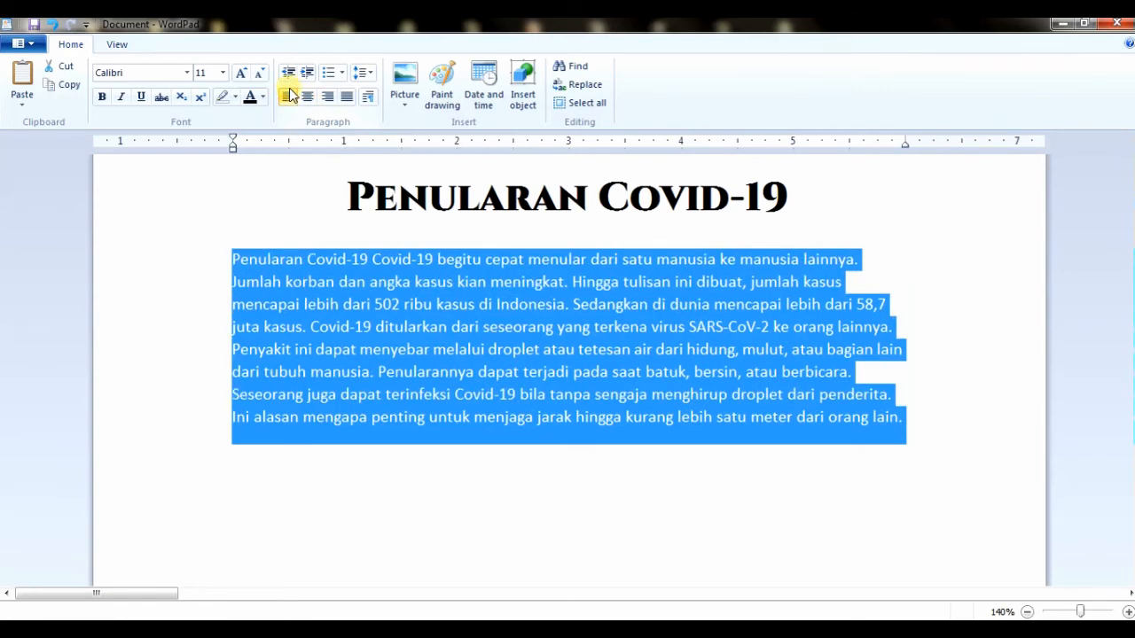
Make the "Penularan Covid-19" heading bold.
{"action": "left_click", "coordinate": [482, 206]}
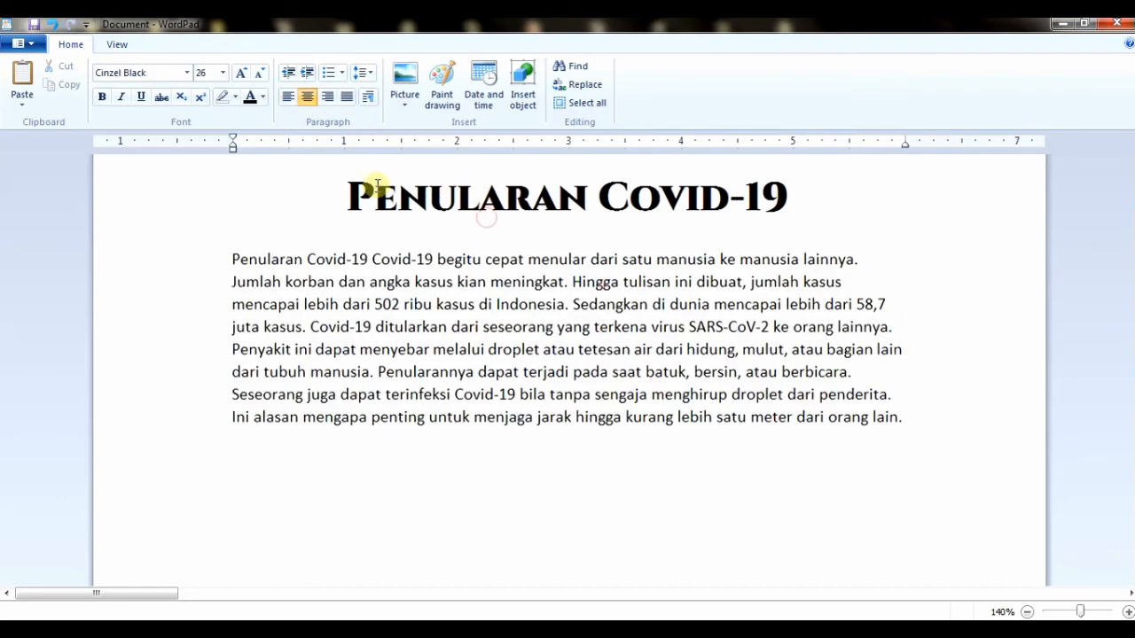
{"action": "left_click_drag", "start_coordinate": [348, 190], "coordinate": [782, 194]}
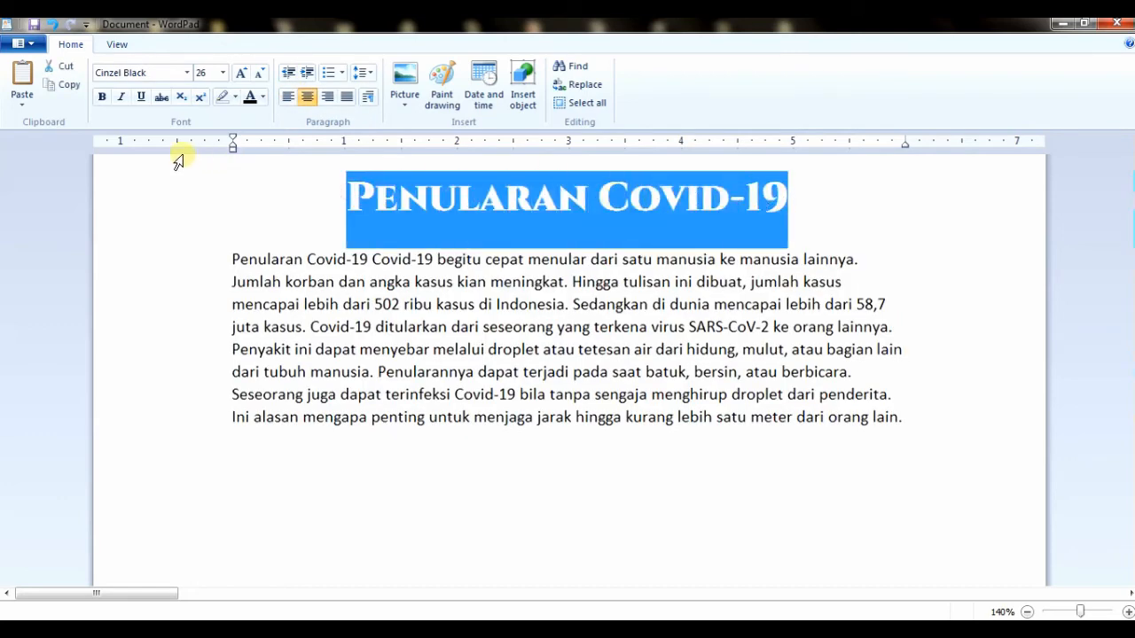
{"action": "left_click", "coordinate": [102, 97]}
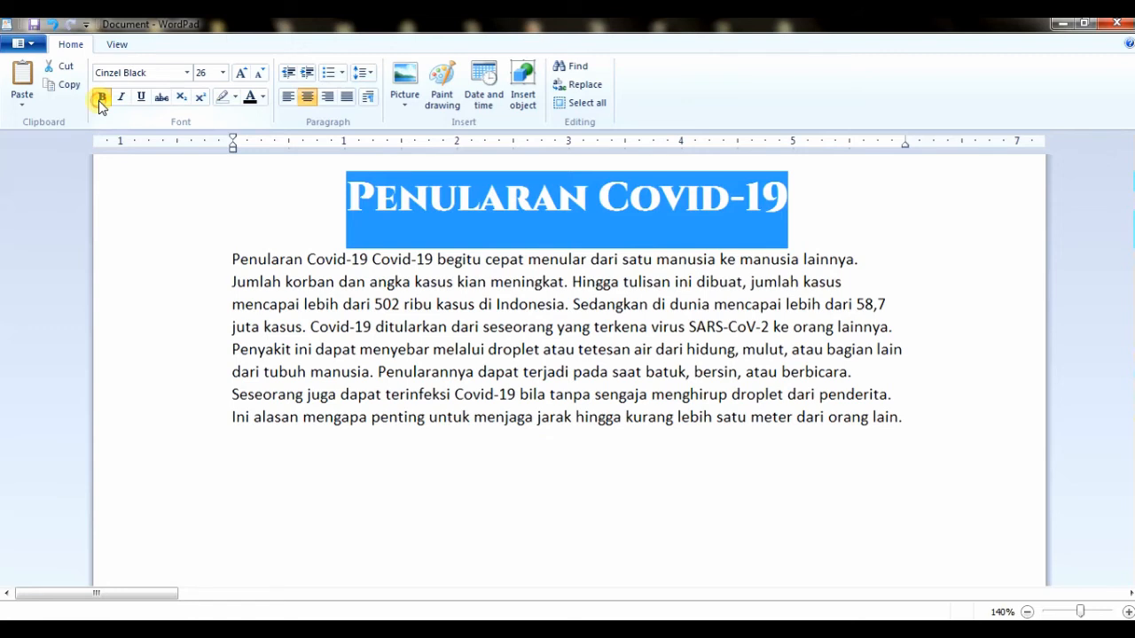
Change the font of the "Penularan Covid-19" heading to Arial.
{"action": "left_click", "coordinate": [374, 196]}
{"action": "left_click_drag", "start_coordinate": [348, 197], "coordinate": [789, 213]}
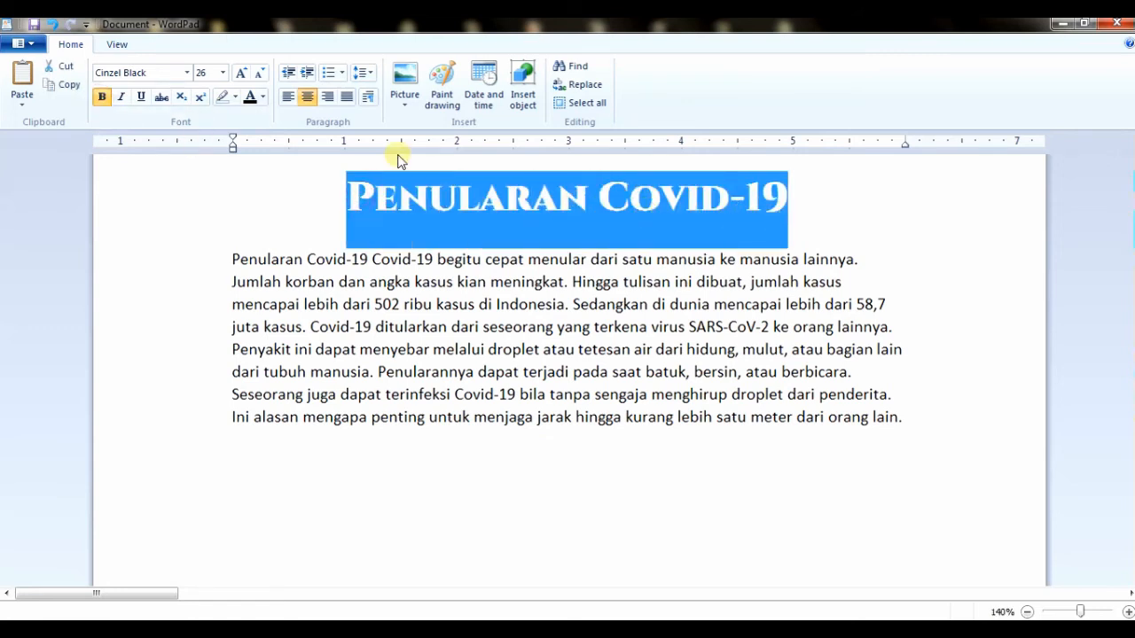
{"action": "left_click", "coordinate": [187, 73]}
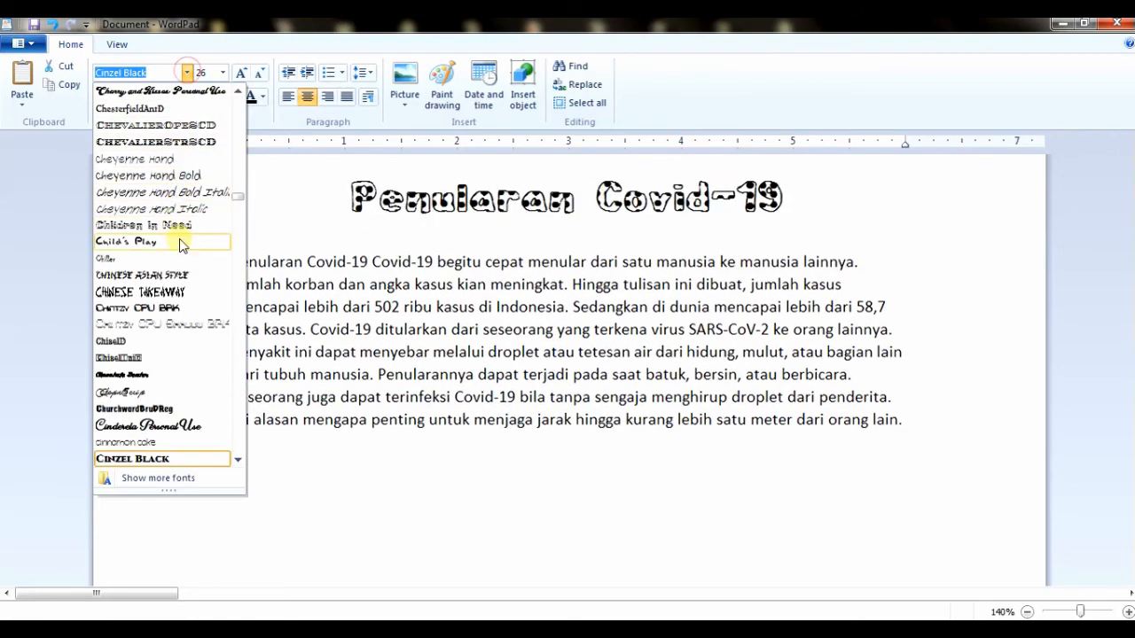
{"action": "left_click_drag", "start_coordinate": [238, 197], "coordinate": [244, 133]}
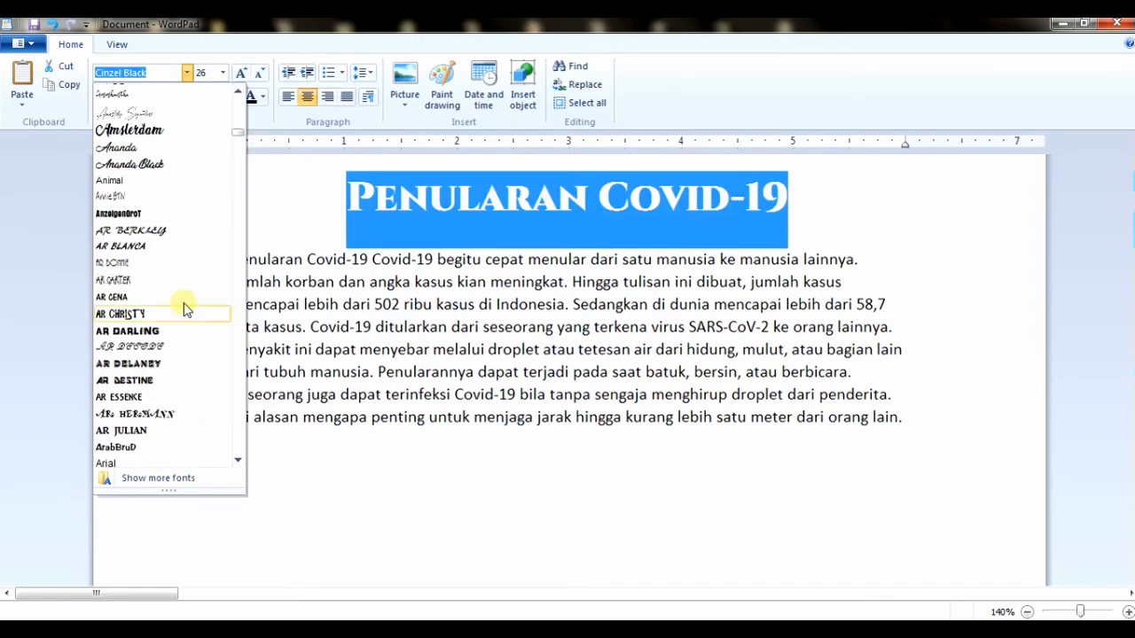
{"action": "left_click", "coordinate": [143, 461]}
{"action": "left_click", "coordinate": [353, 304]}
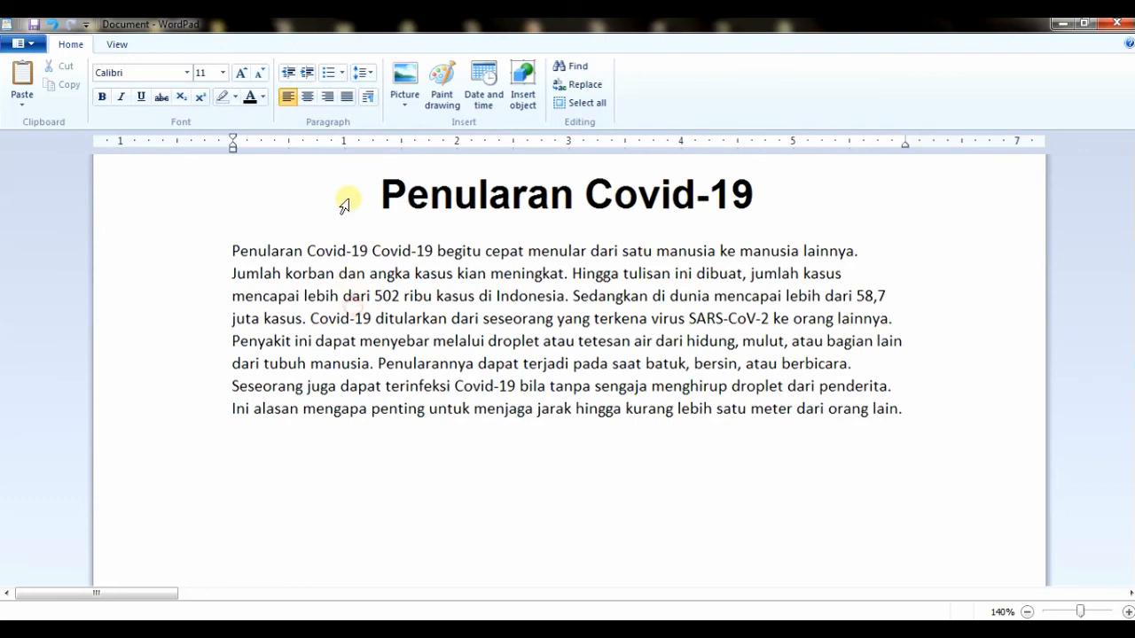
Try the "Penularan Covid-19" heading without bold and restore its bold formatting.
{"action": "left_click", "coordinate": [367, 186]}
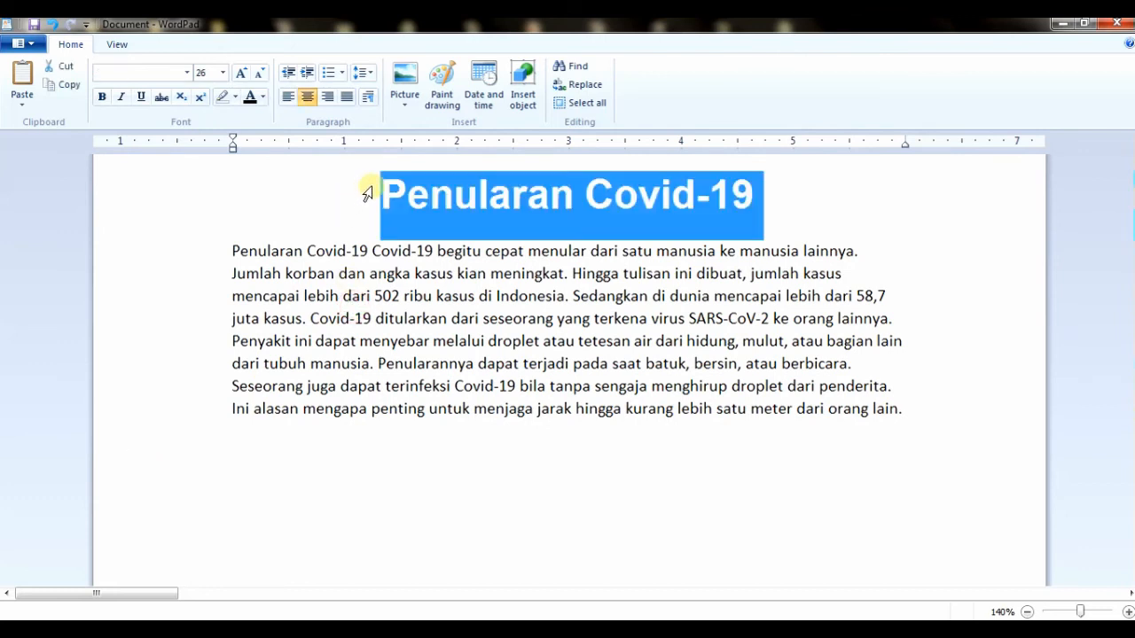
{"action": "left_click", "coordinate": [101, 97]}
{"action": "left_click", "coordinate": [337, 233]}
{"action": "left_click_drag", "start_coordinate": [376, 191], "coordinate": [739, 190]}
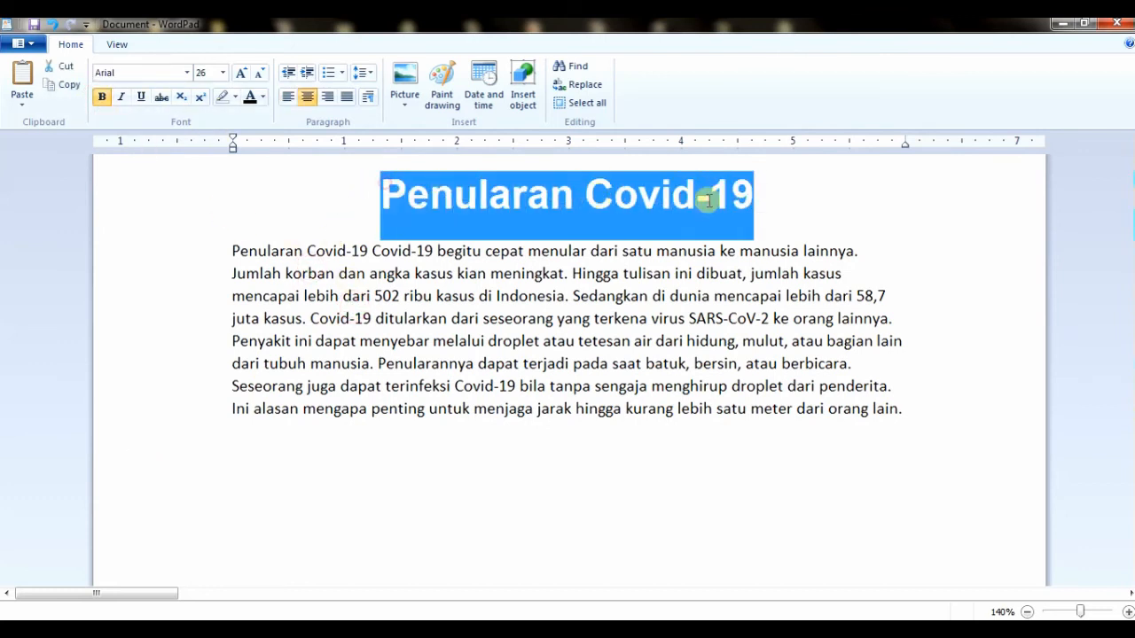
{"action": "left_click", "coordinate": [103, 97]}
{"action": "left_click", "coordinate": [468, 375]}
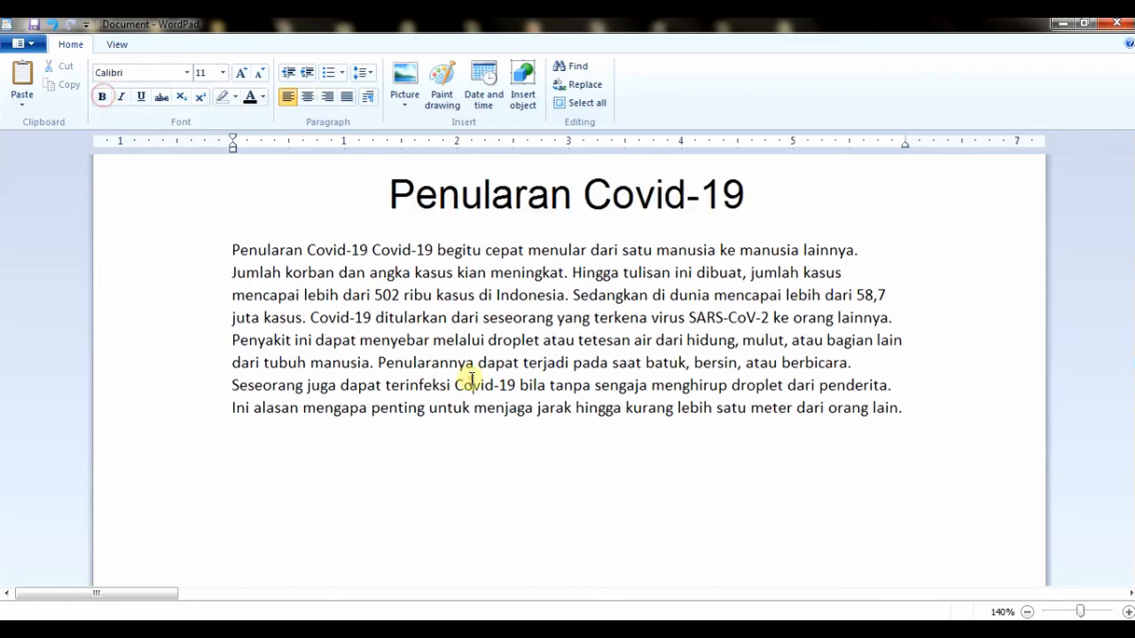
{"action": "left_click_drag", "start_coordinate": [391, 192], "coordinate": [773, 192]}
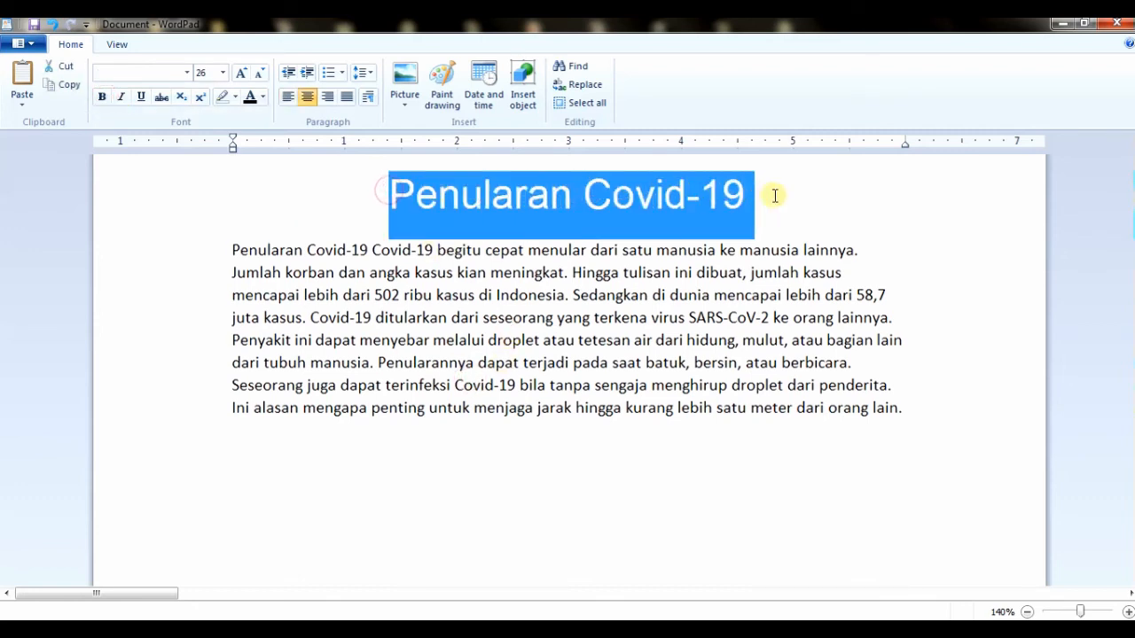
{"action": "left_click", "coordinate": [101, 97]}
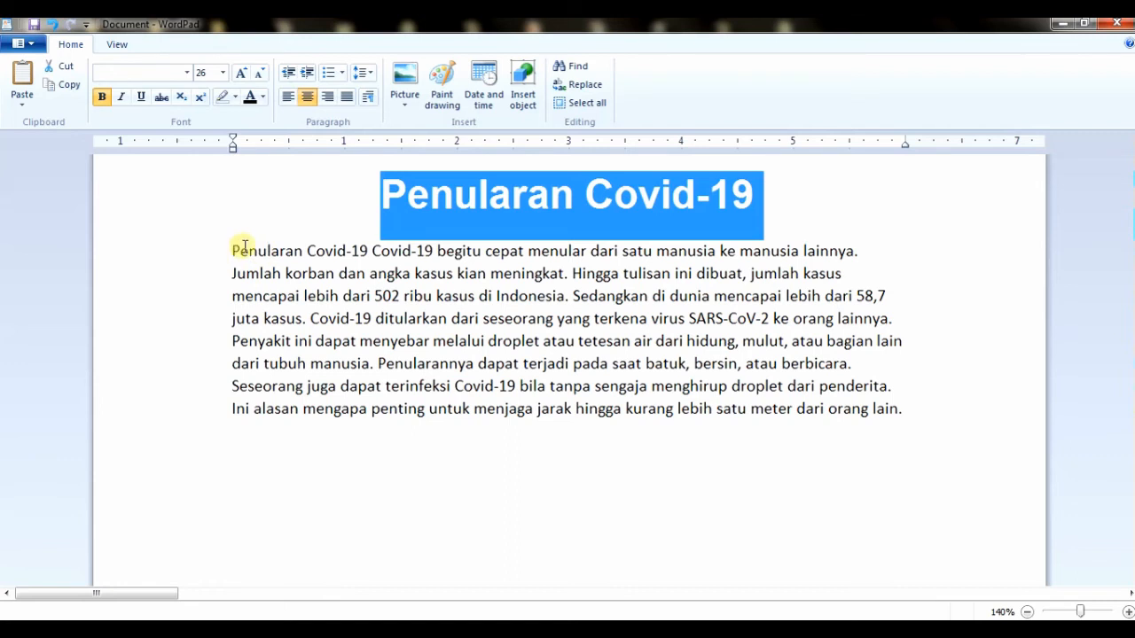
Try left, center and right alignment on the whole body paragraph and settle on justified alignment.
{"action": "left_click_drag", "start_coordinate": [234, 249], "coordinate": [951, 420]}
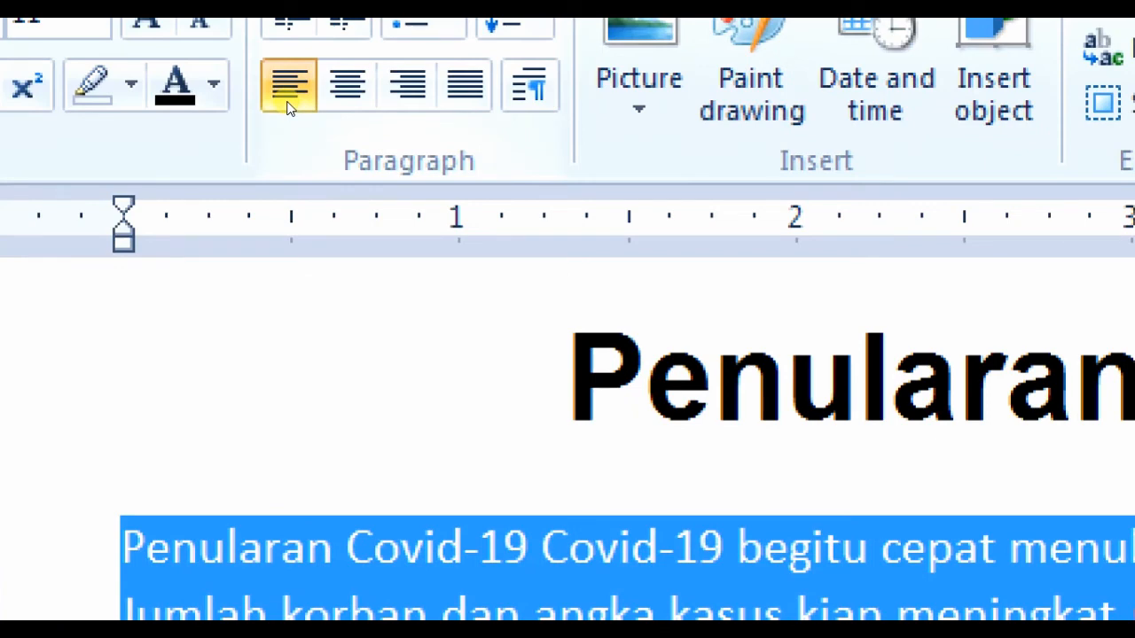
{"action": "left_click", "coordinate": [292, 105]}
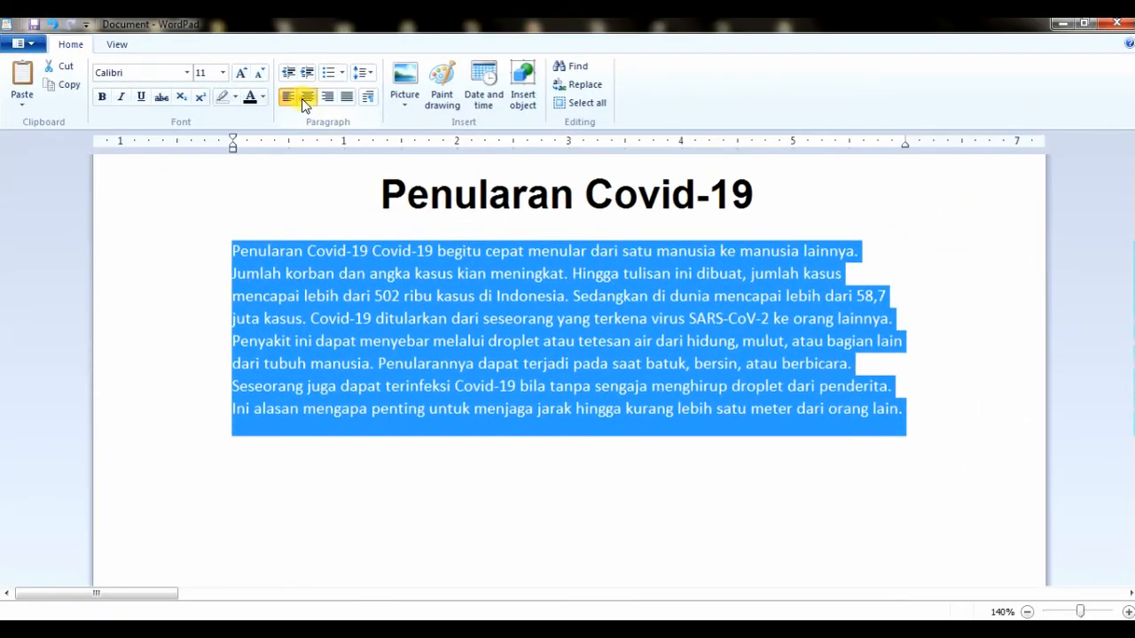
{"action": "left_click", "coordinate": [302, 104]}
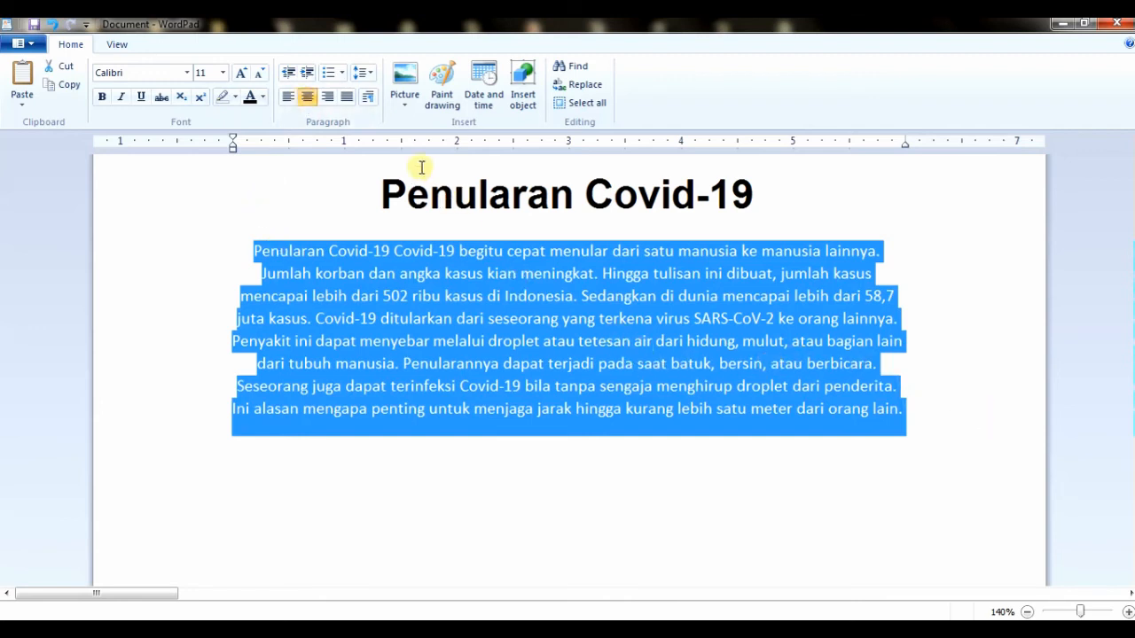
{"action": "left_click", "coordinate": [326, 98]}
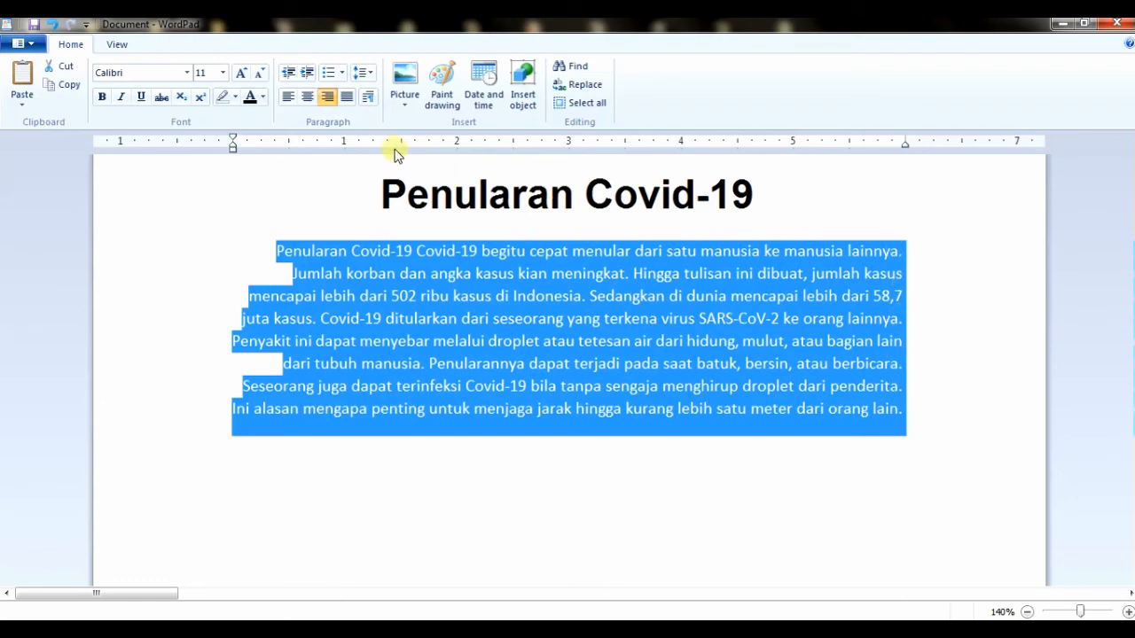
{"action": "left_click", "coordinate": [349, 100]}
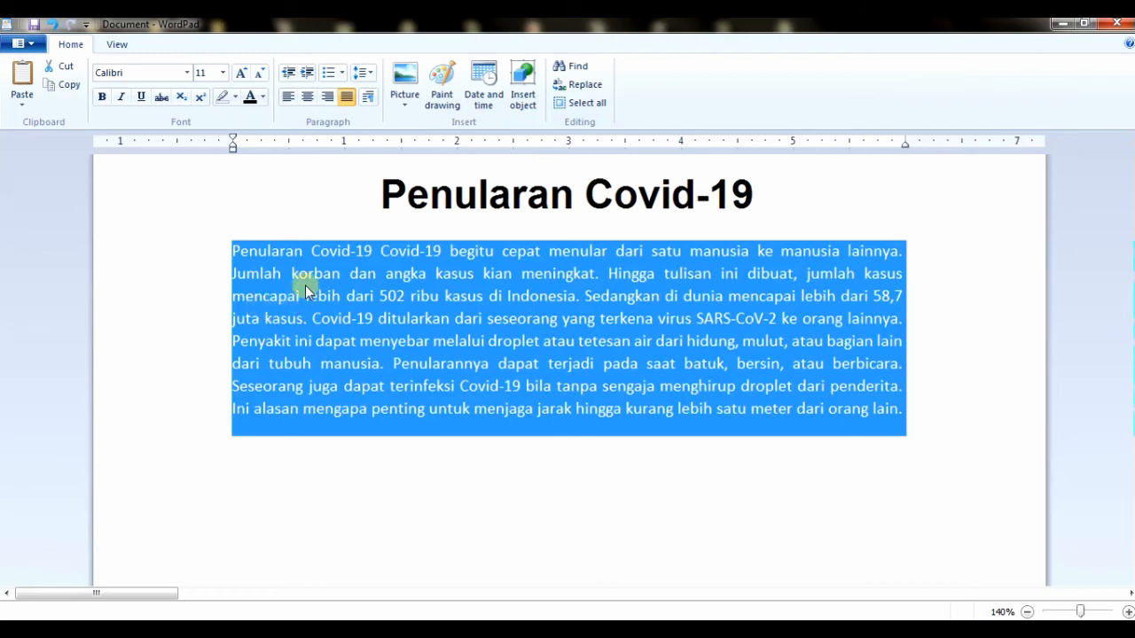
Indent the first line of the body paragraph by one tab stop.
{"action": "left_click", "coordinate": [211, 253]}
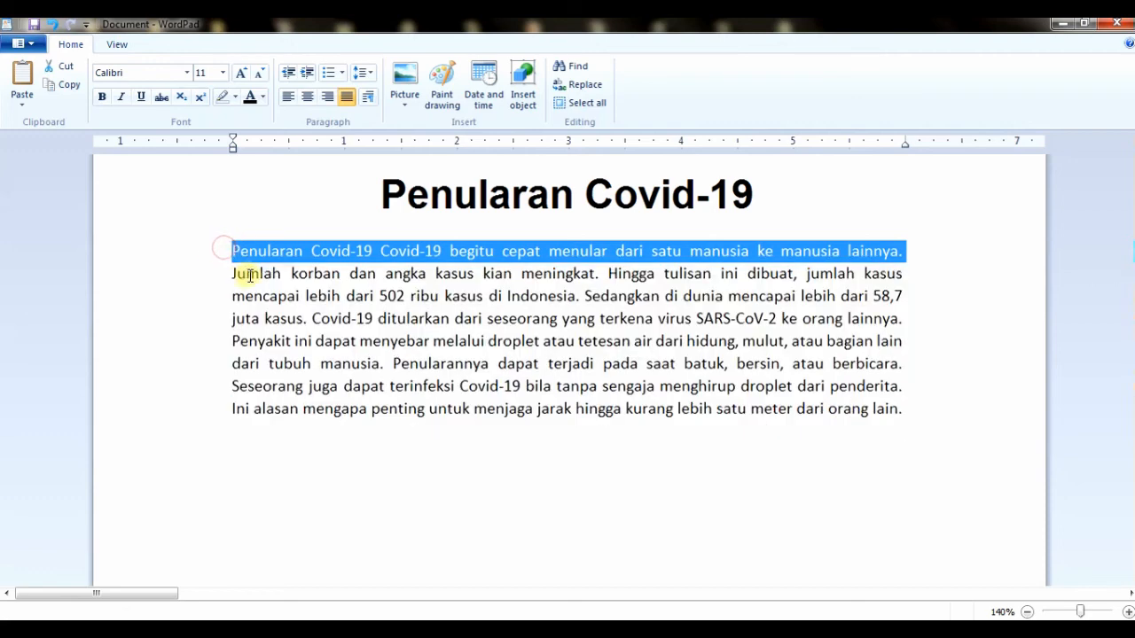
{"action": "left_click", "coordinate": [241, 273]}
{"action": "left_click", "coordinate": [226, 256]}
{"action": "left_click", "coordinate": [233, 249]}
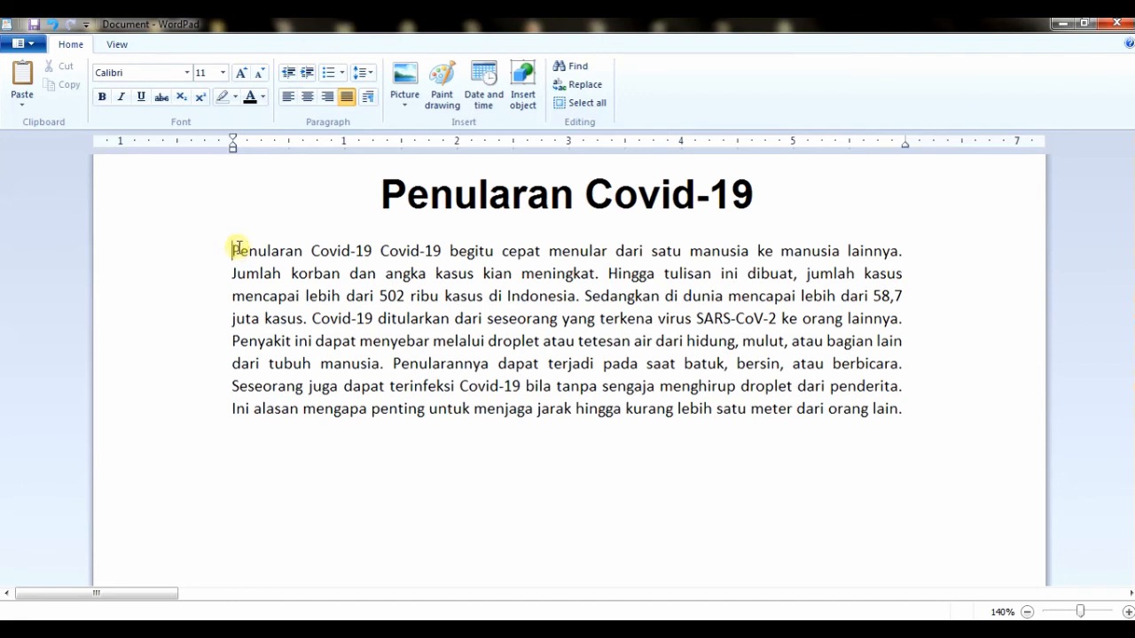
{"action": "key", "text": "Tab"}
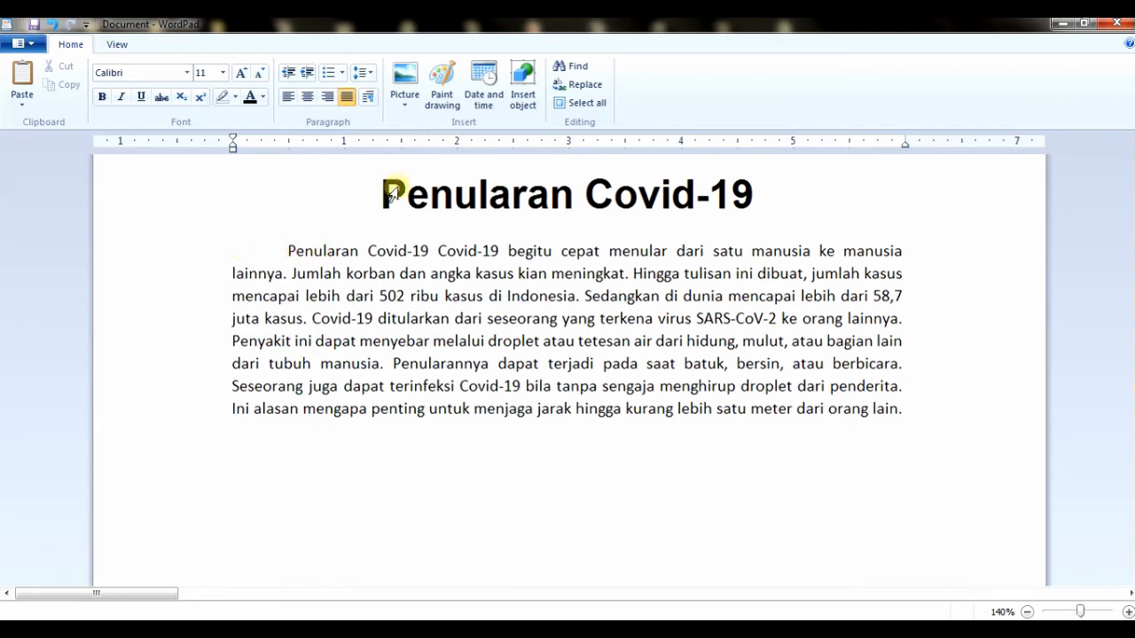
Color the text of the "Penularan Covid-19" heading red.
{"action": "left_click_drag", "start_coordinate": [390, 191], "coordinate": [749, 177]}
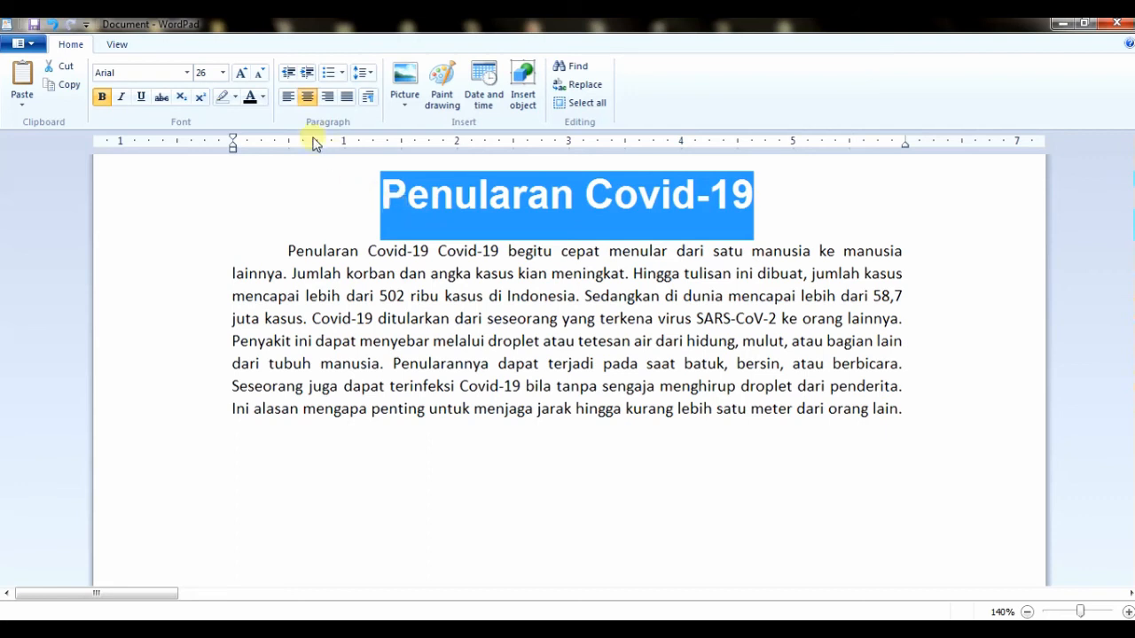
{"action": "left_click", "coordinate": [265, 100]}
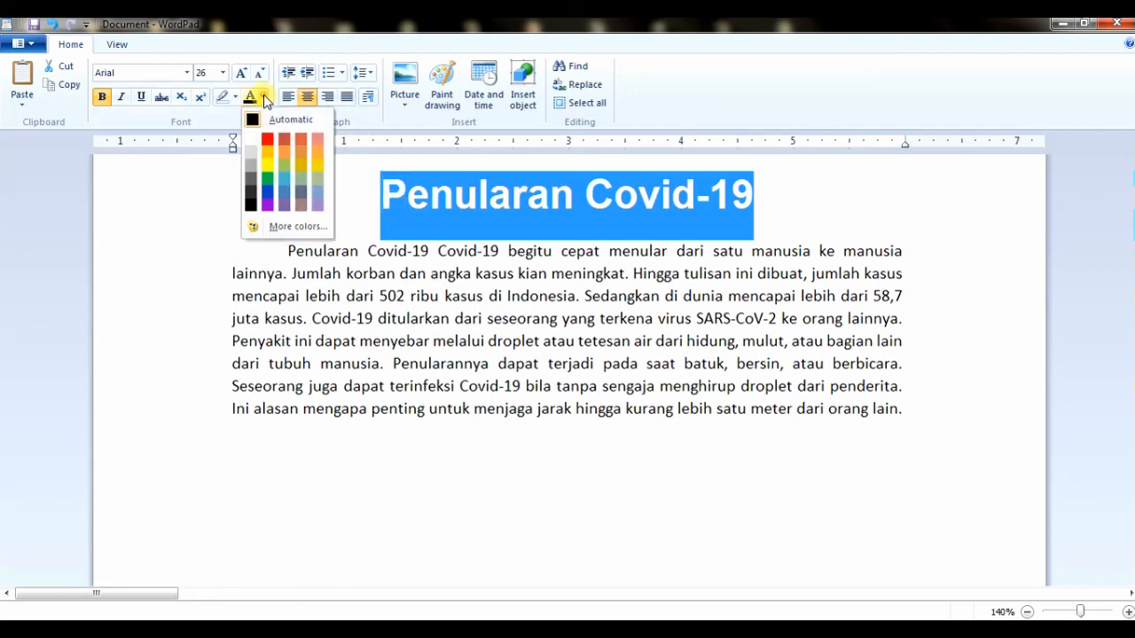
{"action": "left_click", "coordinate": [270, 142]}
{"action": "left_click", "coordinate": [380, 225]}
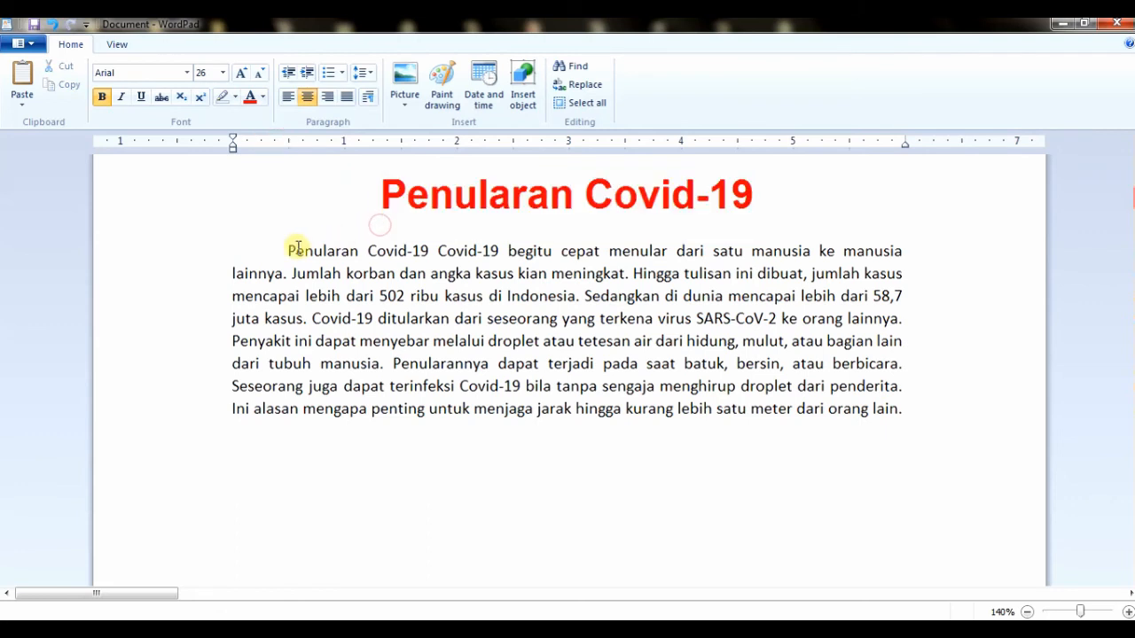
Color the text of the whole body paragraph blue.
{"action": "left_click_drag", "start_coordinate": [290, 250], "coordinate": [931, 415]}
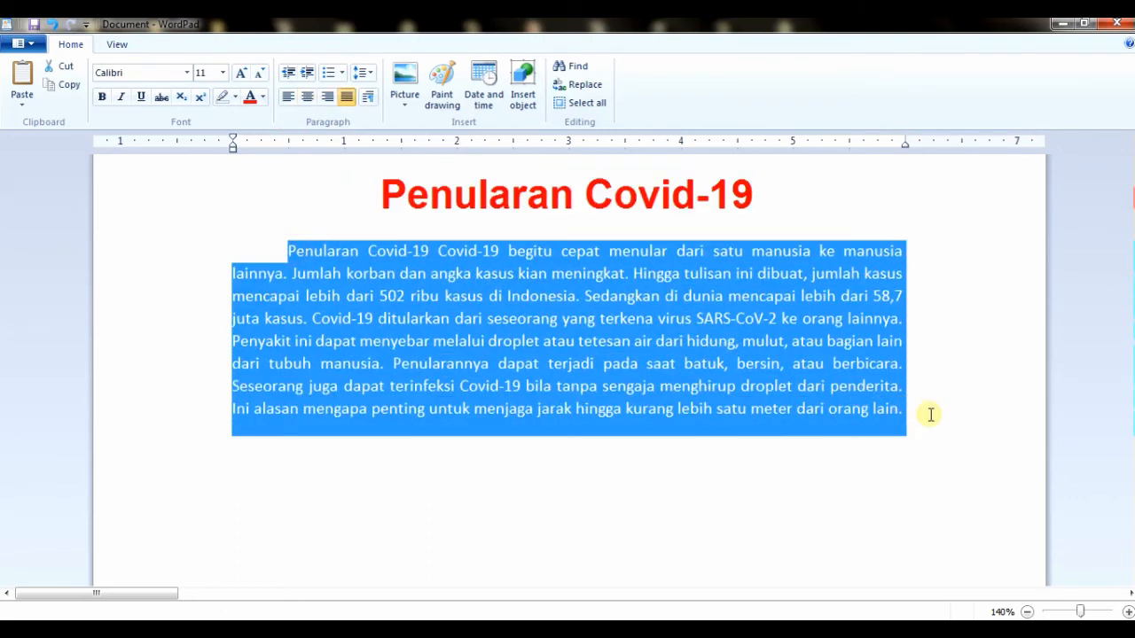
{"action": "left_click", "coordinate": [263, 99]}
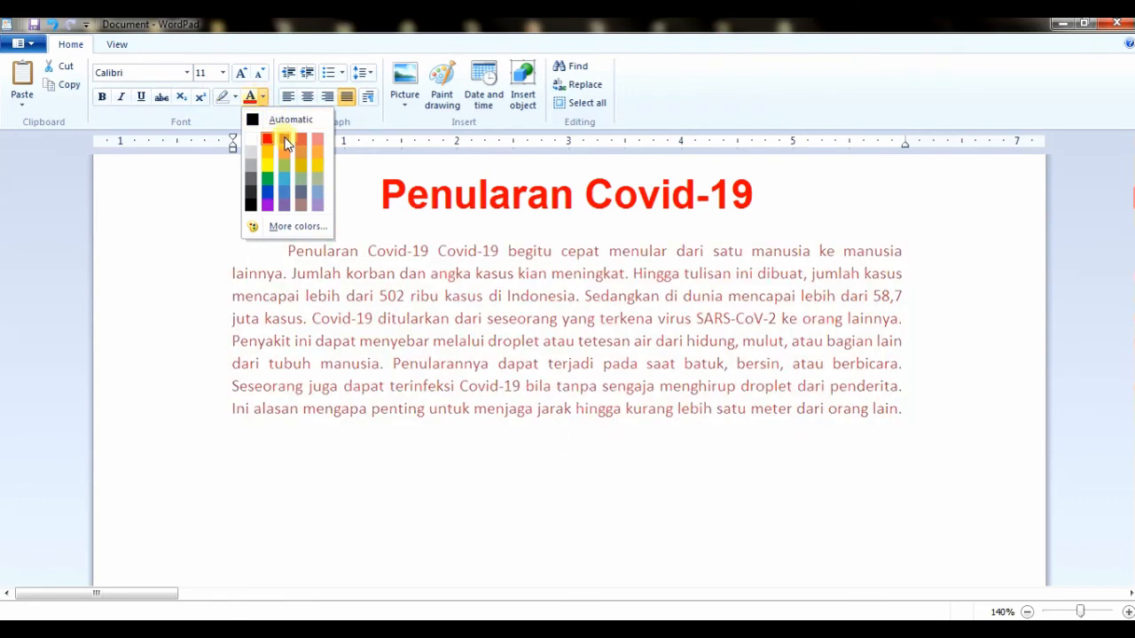
{"action": "left_click", "coordinate": [270, 189]}
{"action": "left_click", "coordinate": [367, 251]}
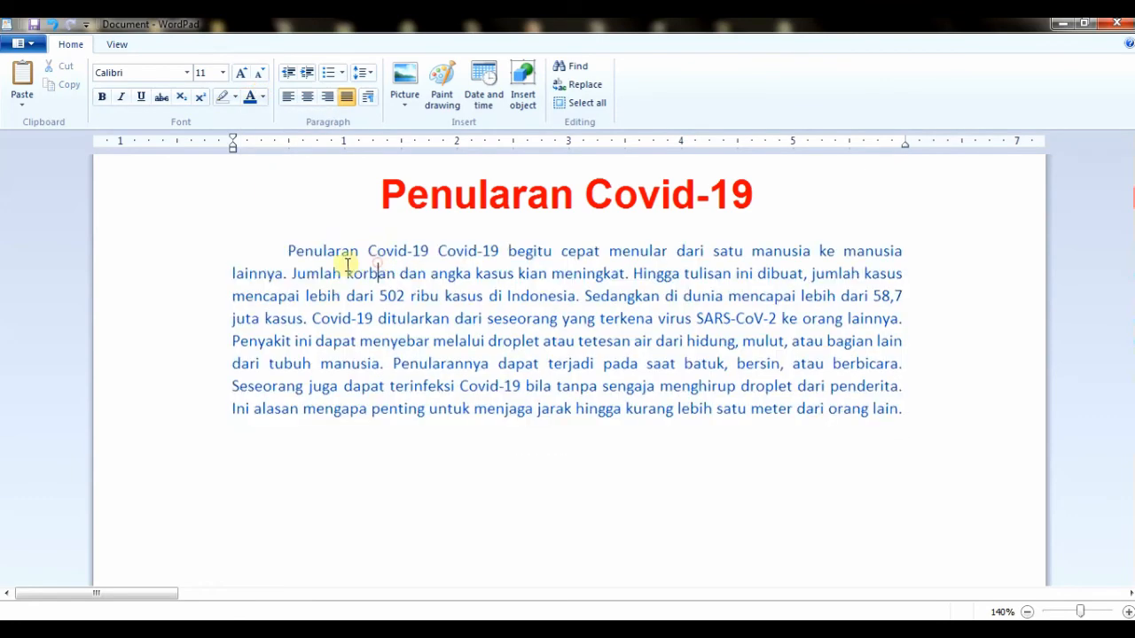
{"action": "left_click", "coordinate": [334, 254]}
{"action": "left_click", "coordinate": [279, 249]}
{"action": "left_click_drag", "start_coordinate": [280, 249], "coordinate": [945, 405]}
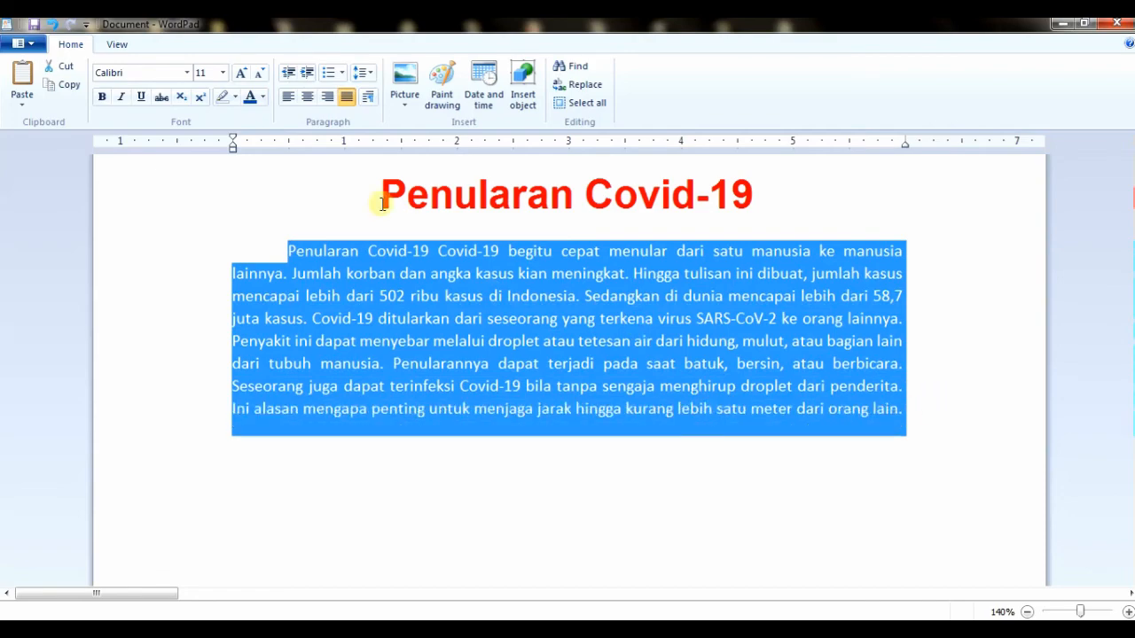
{"action": "left_click", "coordinate": [186, 73]}
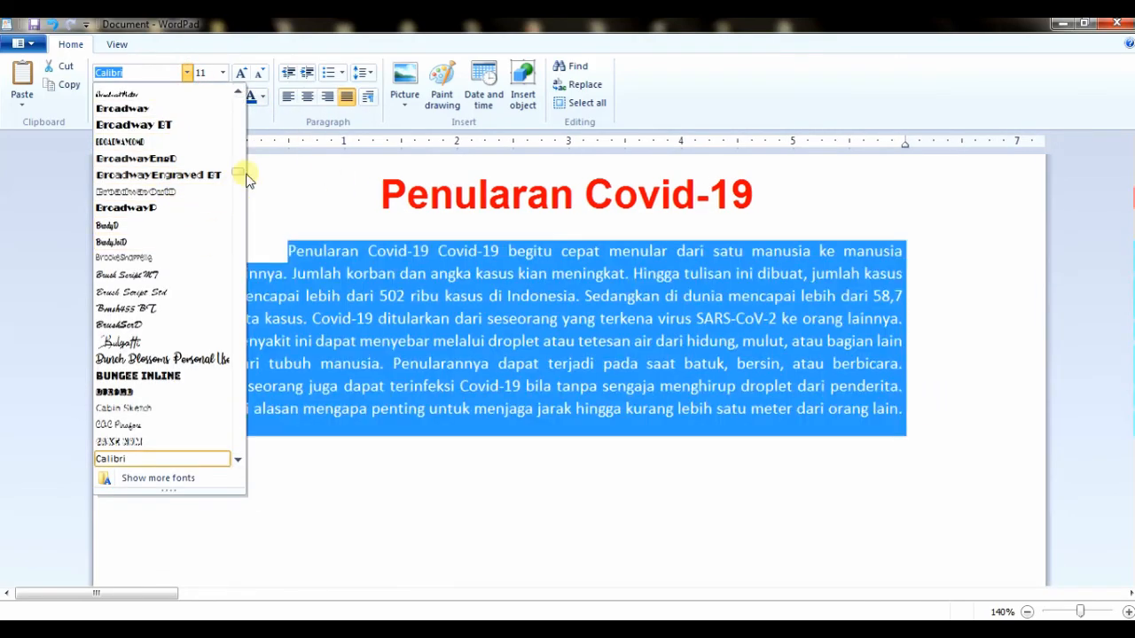
{"action": "left_click", "coordinate": [299, 248]}
Change the font of the whole body paragraph to Comic Sans MS.
{"action": "left_click_drag", "start_coordinate": [282, 248], "coordinate": [919, 400]}
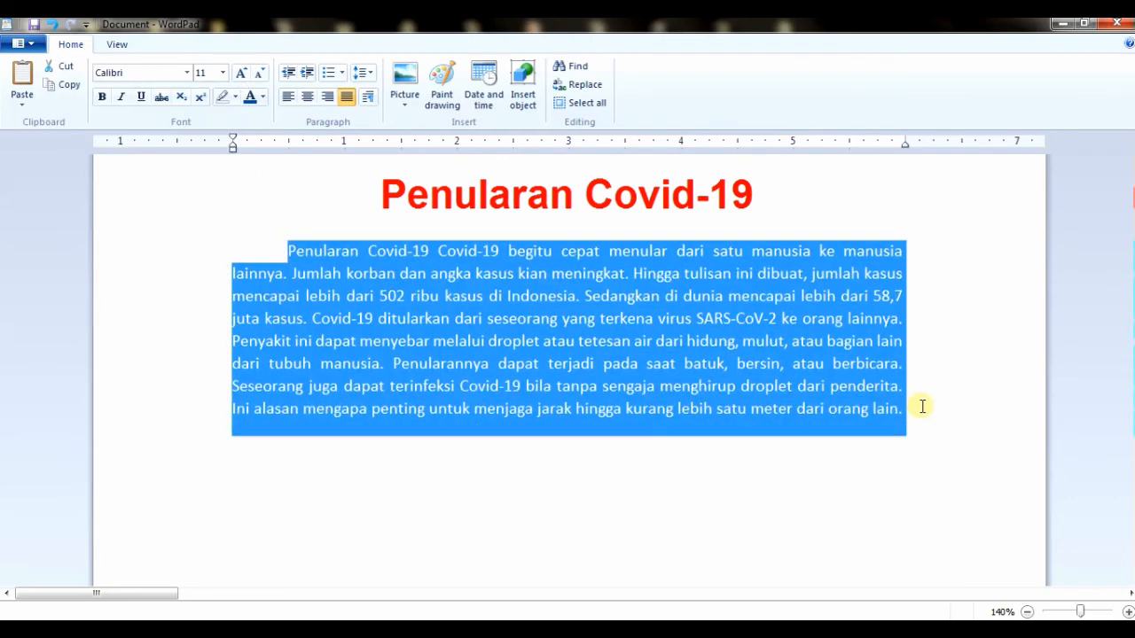
{"action": "left_click", "coordinate": [187, 72]}
{"action": "scroll", "coordinate": [243, 325], "scroll_direction": "down", "scroll_amount": 10}
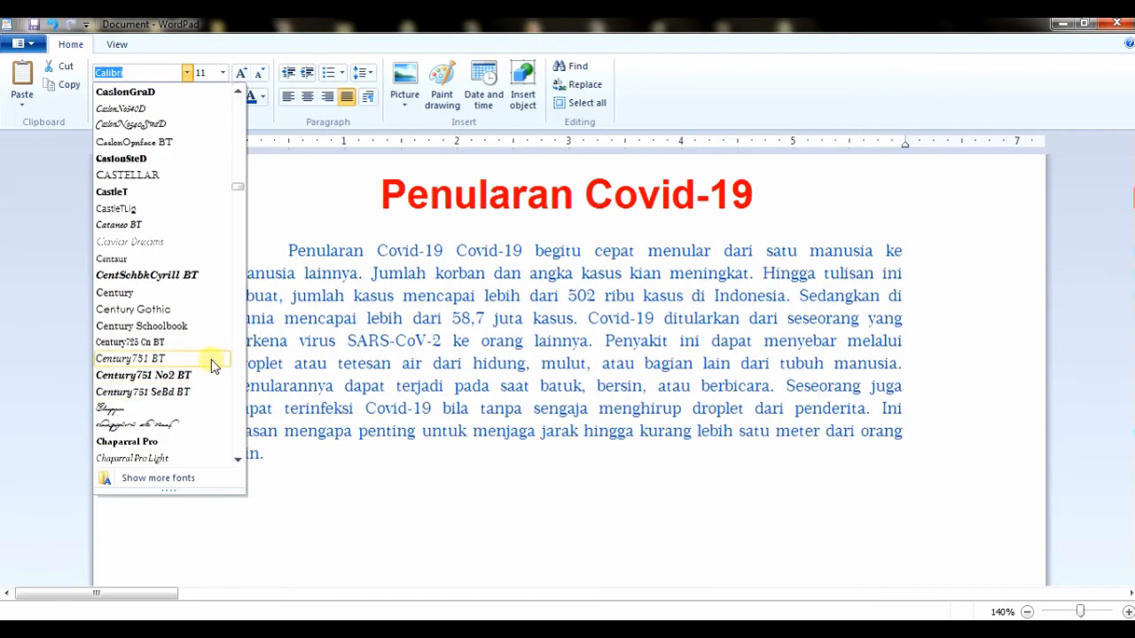
{"action": "scroll", "coordinate": [241, 417], "scroll_direction": "down", "scroll_amount": 7}
{"action": "scroll", "coordinate": [241, 417], "scroll_direction": "down", "scroll_amount": 10}
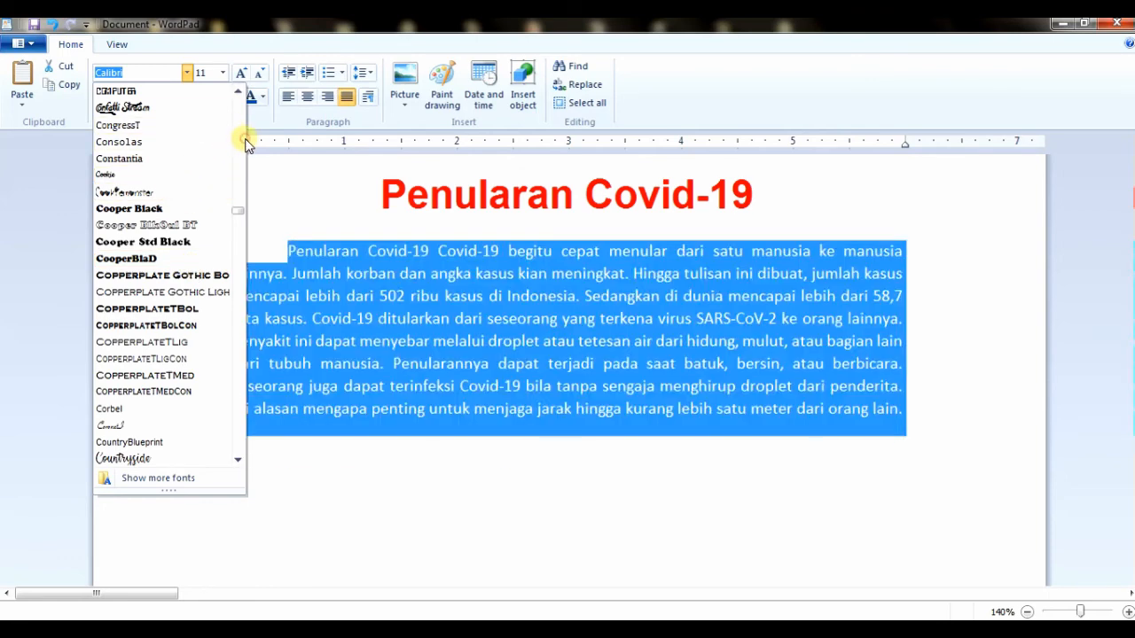
{"action": "scroll", "coordinate": [238, 137], "scroll_direction": "up", "scroll_amount": 8}
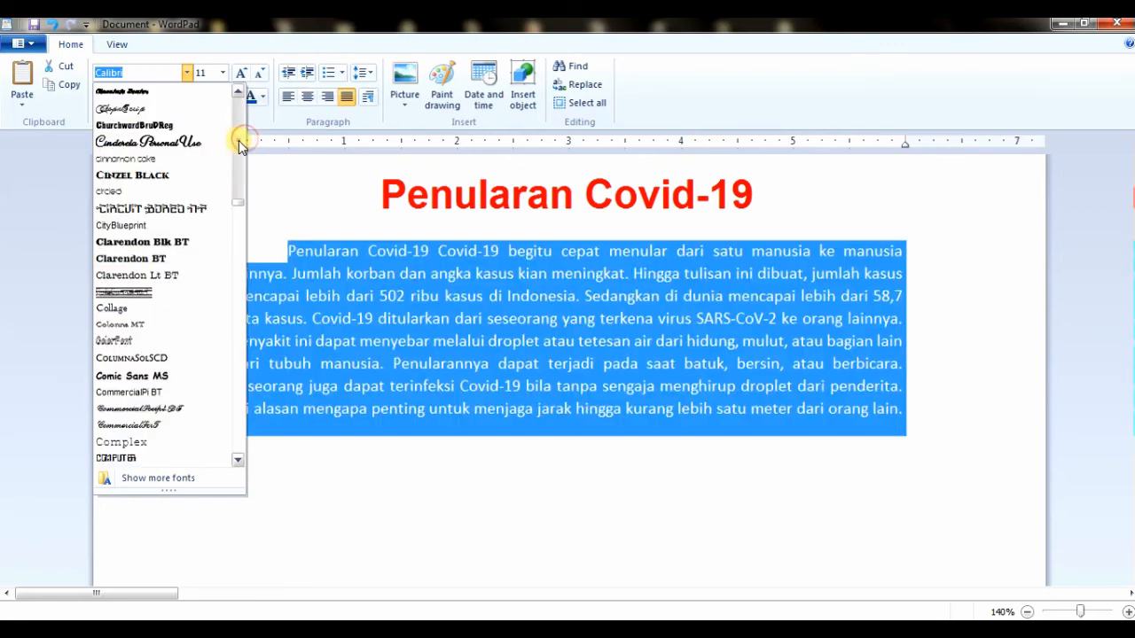
{"action": "left_click", "coordinate": [170, 376]}
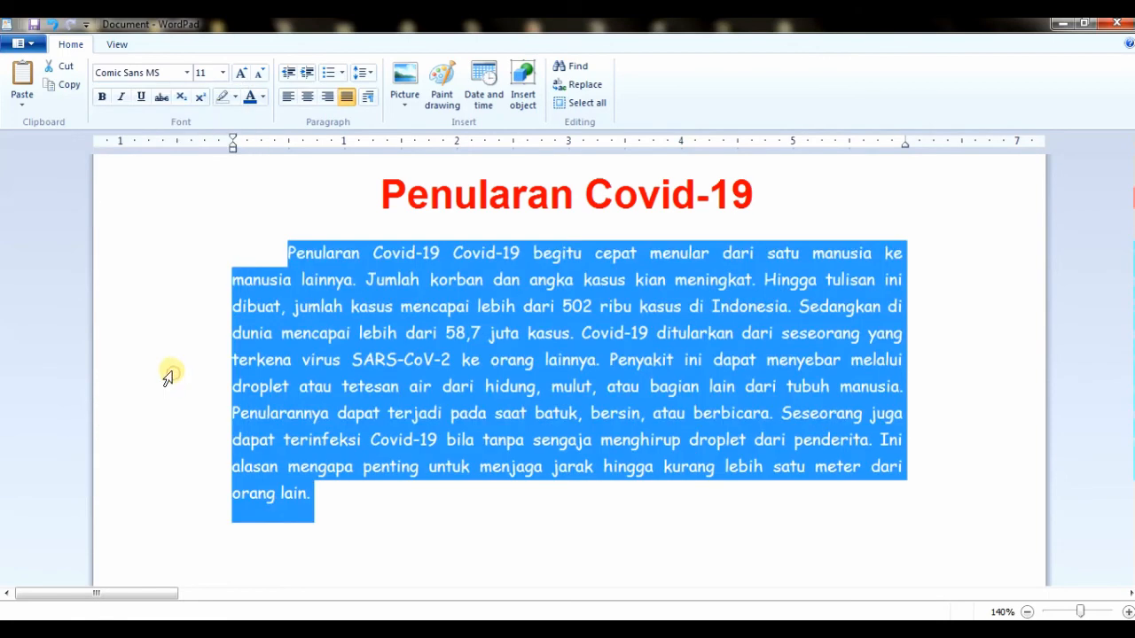
Set the font size of the whole body paragraph to 14.
{"action": "left_click", "coordinate": [222, 73]}
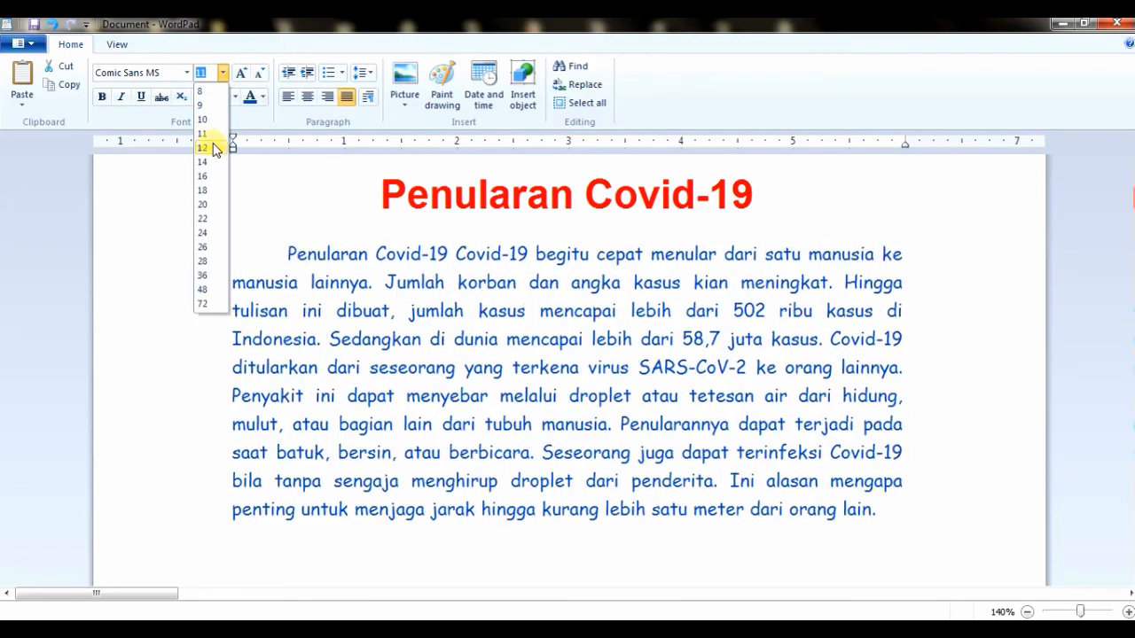
{"action": "left_click", "coordinate": [213, 162]}
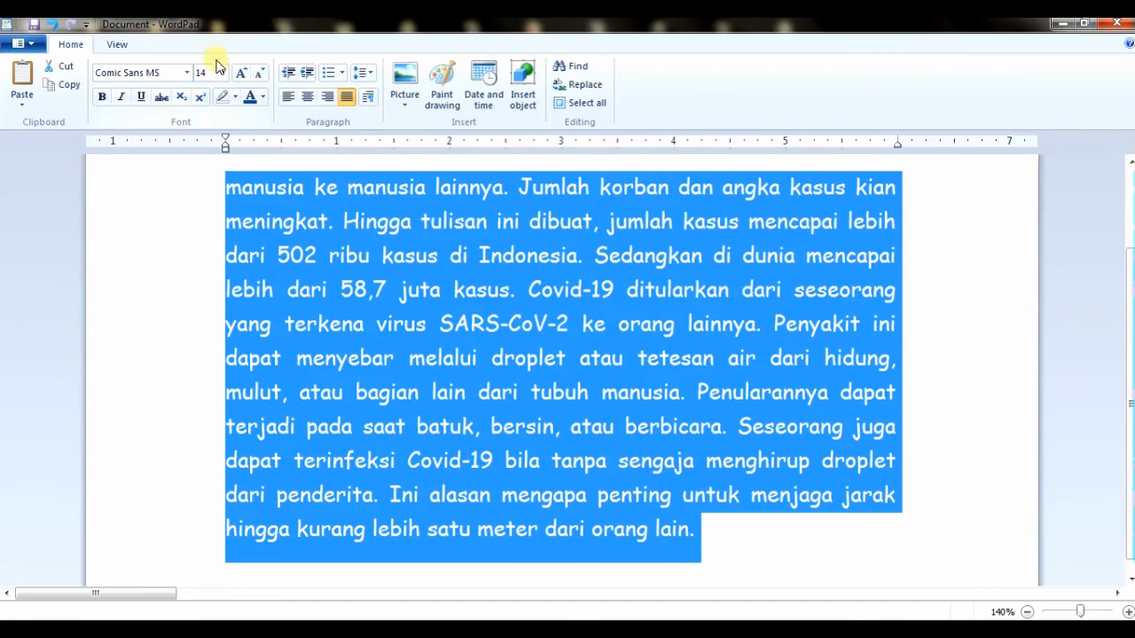
{"action": "left_click", "coordinate": [1027, 612]}
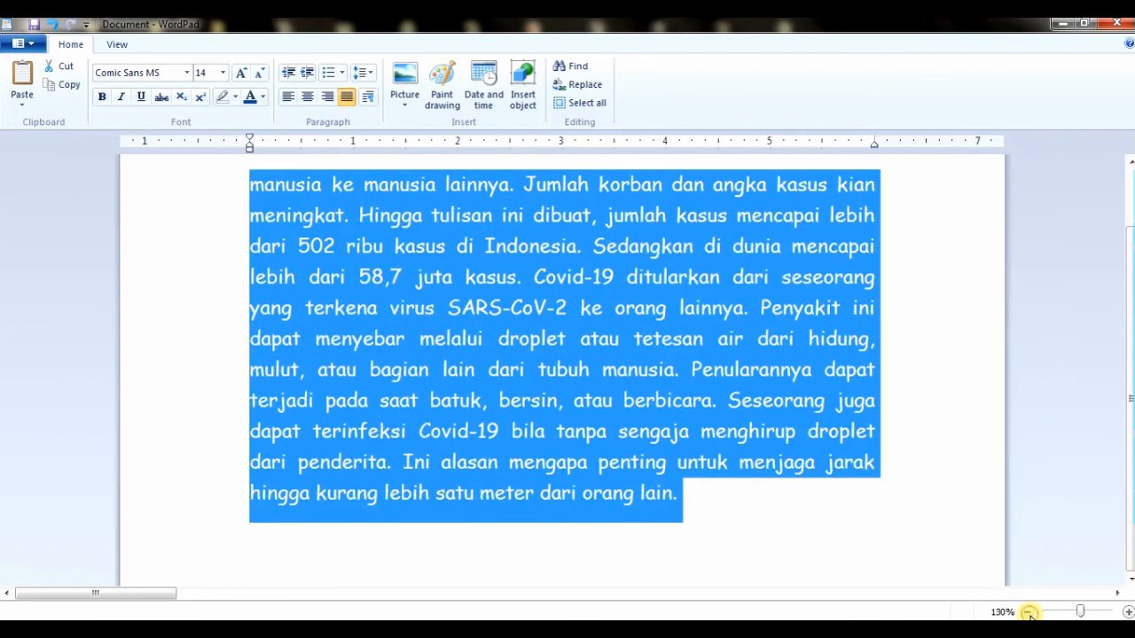
{"action": "left_click", "coordinate": [1027, 612]}
{"action": "scroll", "coordinate": [1119, 368], "scroll_direction": "up", "scroll_amount": 3}
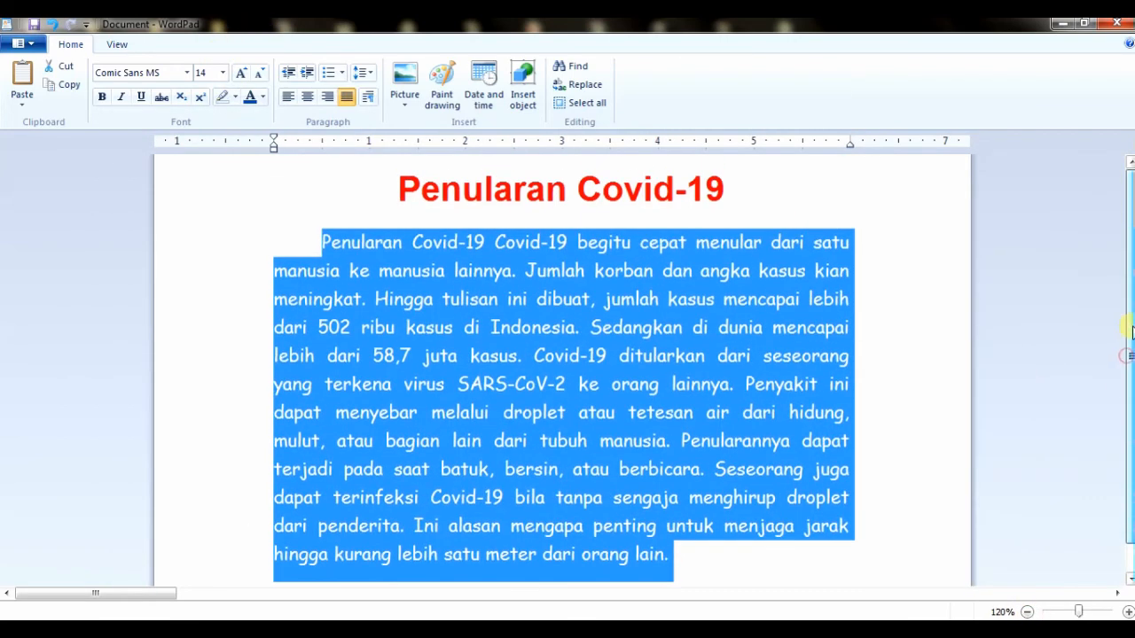
{"action": "left_click", "coordinate": [621, 352]}
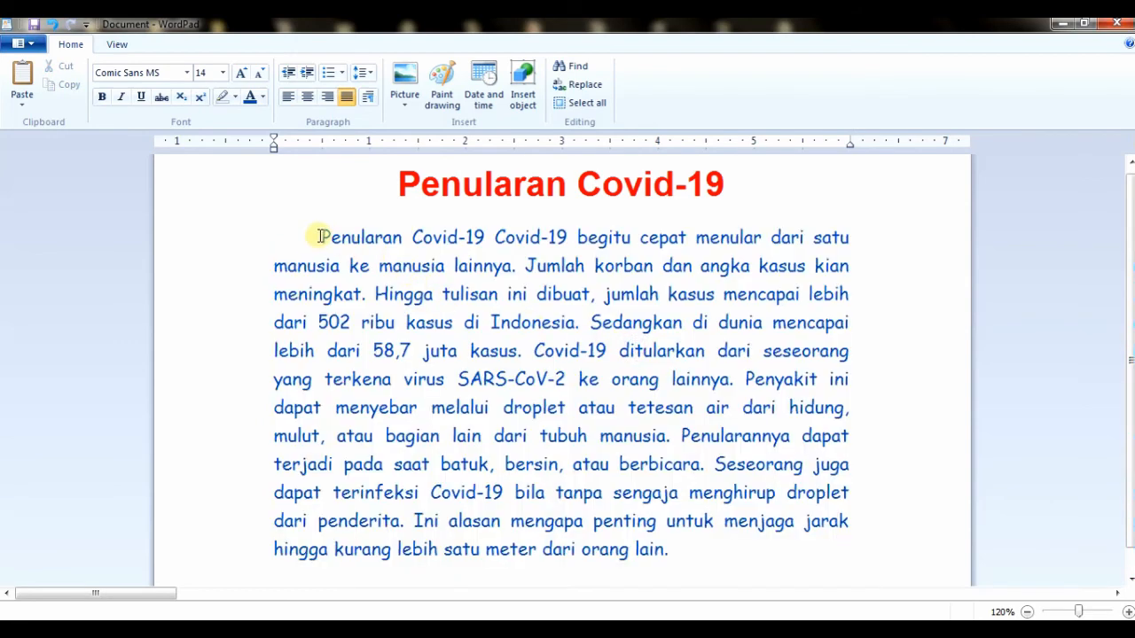
{"action": "left_click_drag", "start_coordinate": [315, 237], "coordinate": [431, 256]}
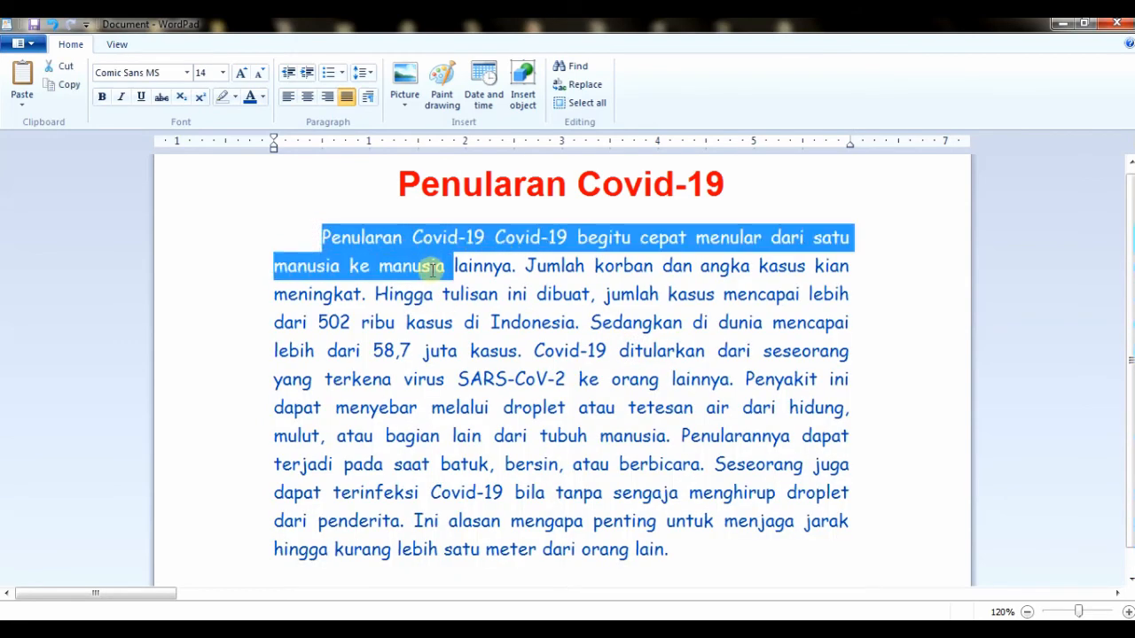
{"action": "left_click", "coordinate": [418, 295]}
{"action": "left_click_drag", "start_coordinate": [317, 240], "coordinate": [397, 238]}
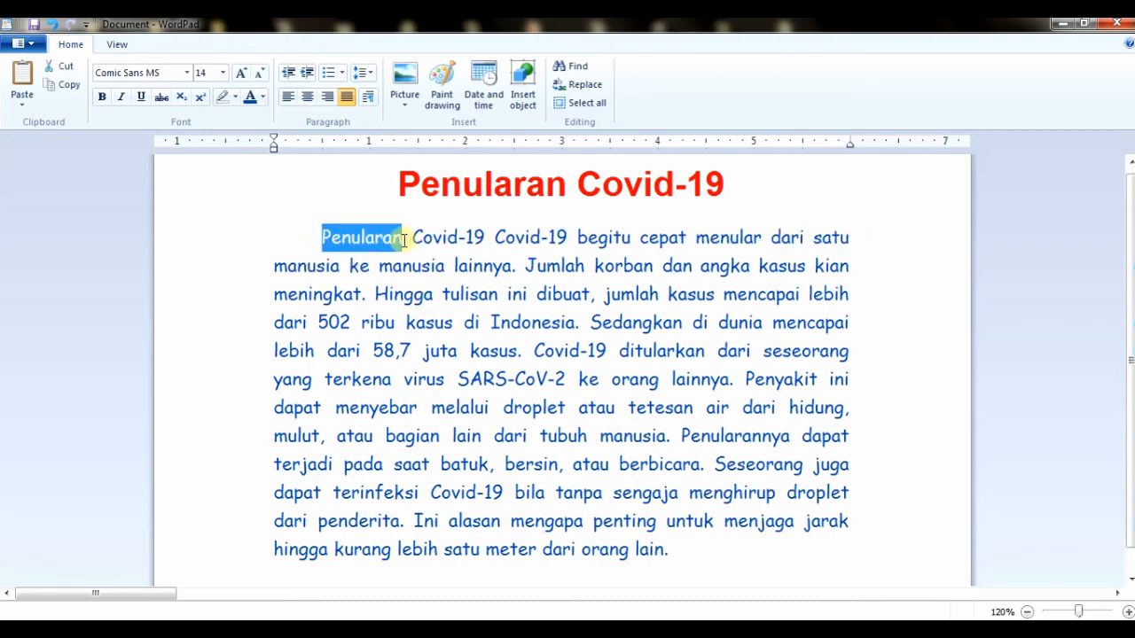
{"action": "left_click", "coordinate": [335, 260]}
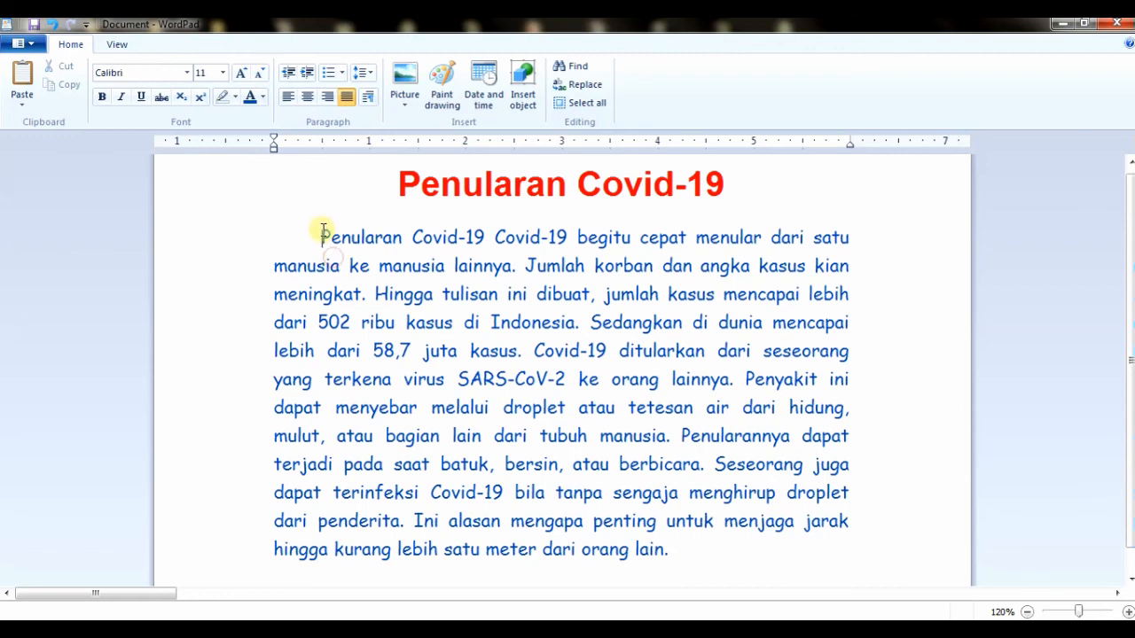
Color the word "Penularan" at the start of the body paragraph green.
{"action": "left_click_drag", "start_coordinate": [323, 235], "coordinate": [403, 237]}
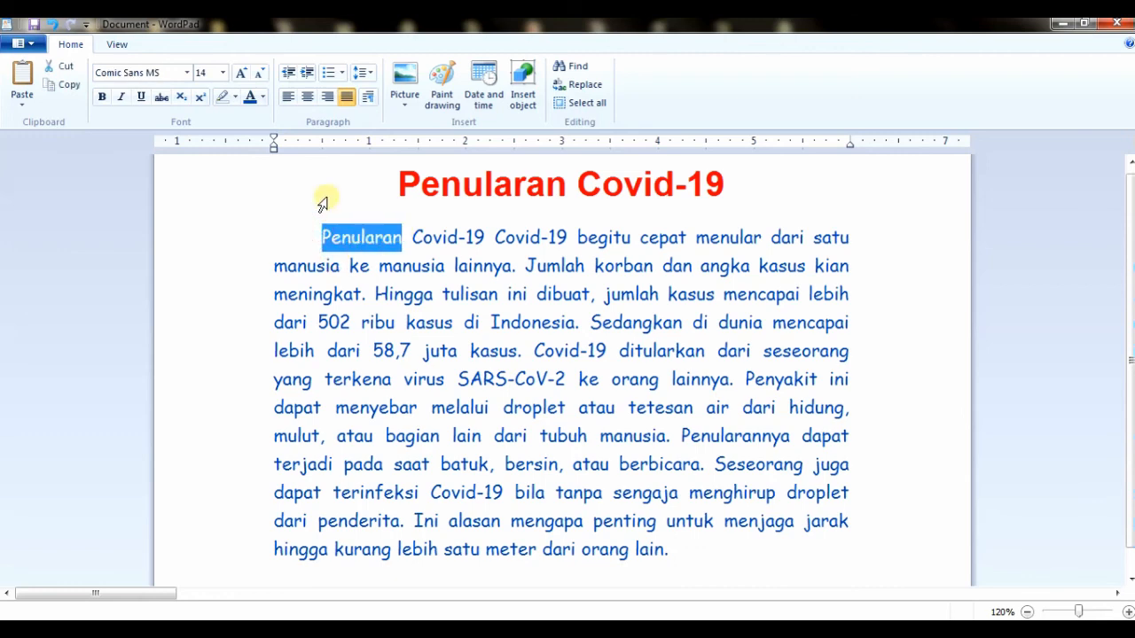
{"action": "left_click", "coordinate": [262, 97]}
{"action": "left_click", "coordinate": [270, 183]}
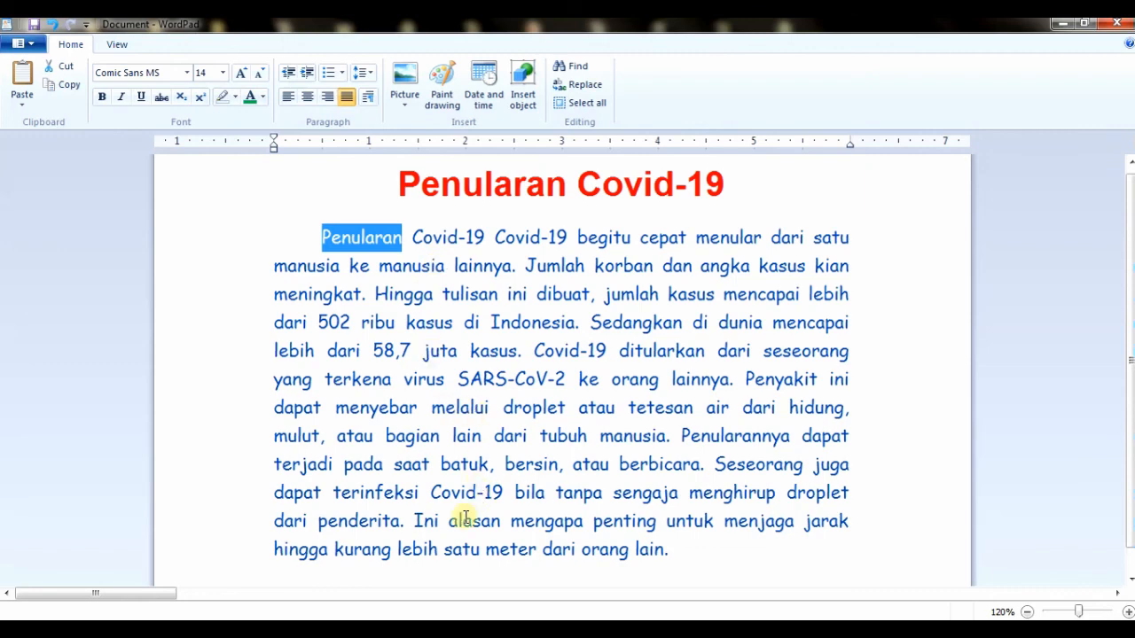
Color the first "Covid-19" in the body paragraph's opening line red.
{"action": "left_click_drag", "start_coordinate": [413, 235], "coordinate": [493, 238]}
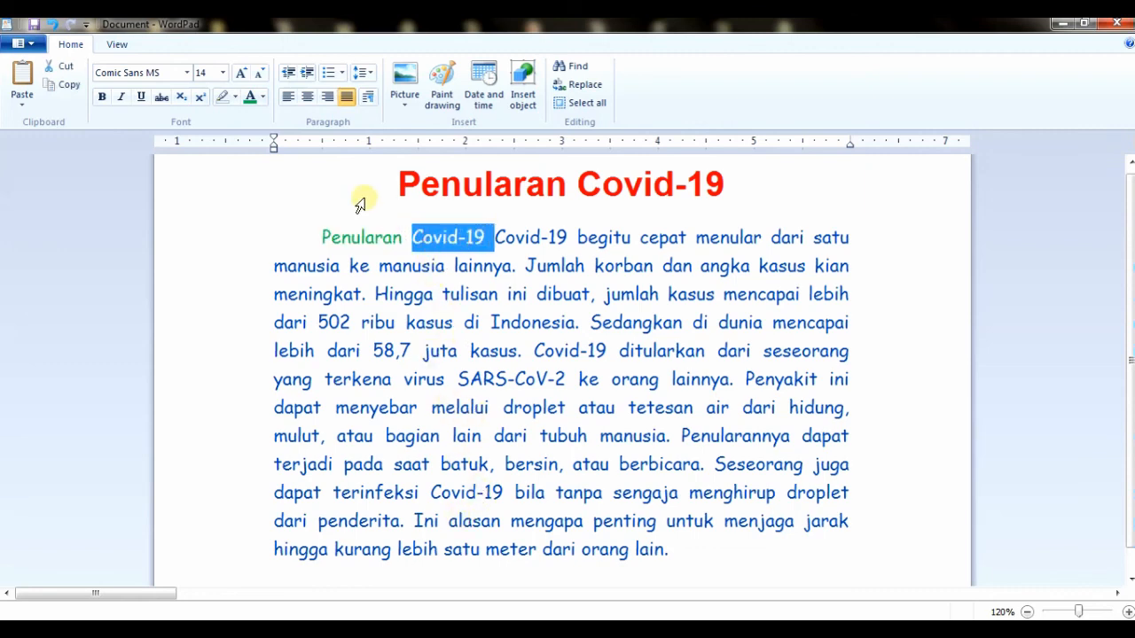
{"action": "left_click", "coordinate": [263, 98]}
{"action": "left_click", "coordinate": [270, 141]}
{"action": "left_click", "coordinate": [502, 238]}
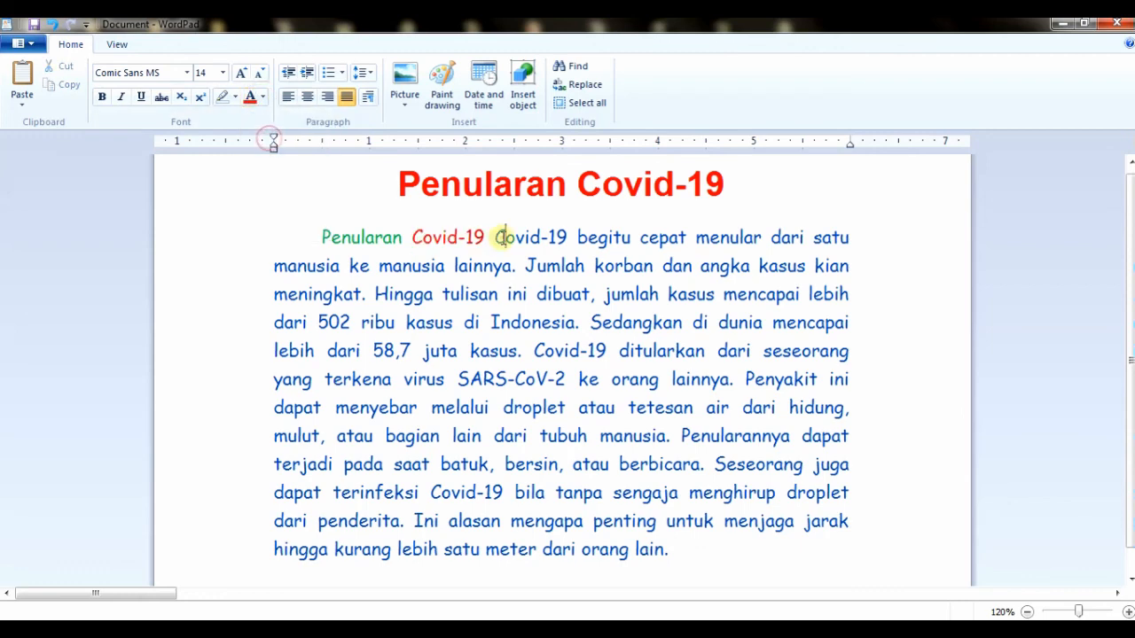